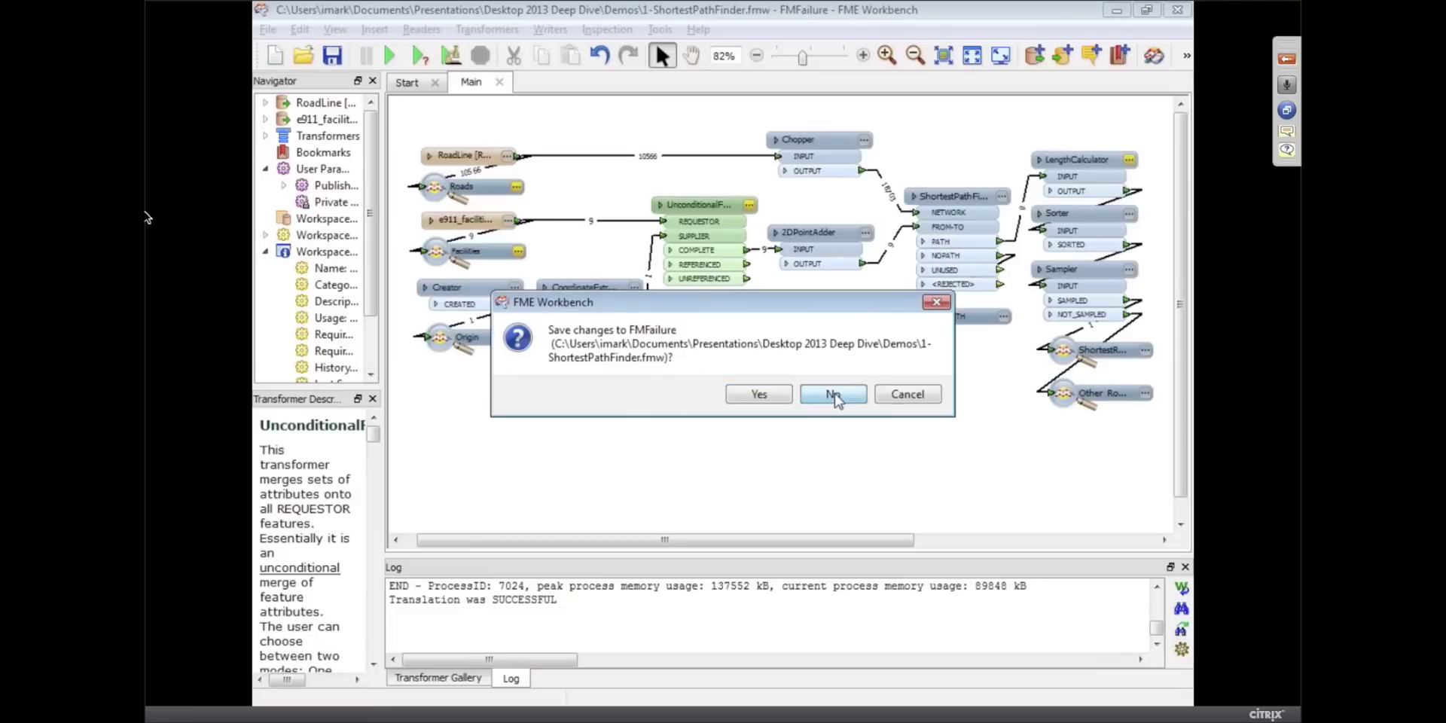
Discard the ShortestPathFinder workspace unsaved and open 2a-ZipURLRead.fmw.
click(834, 393)
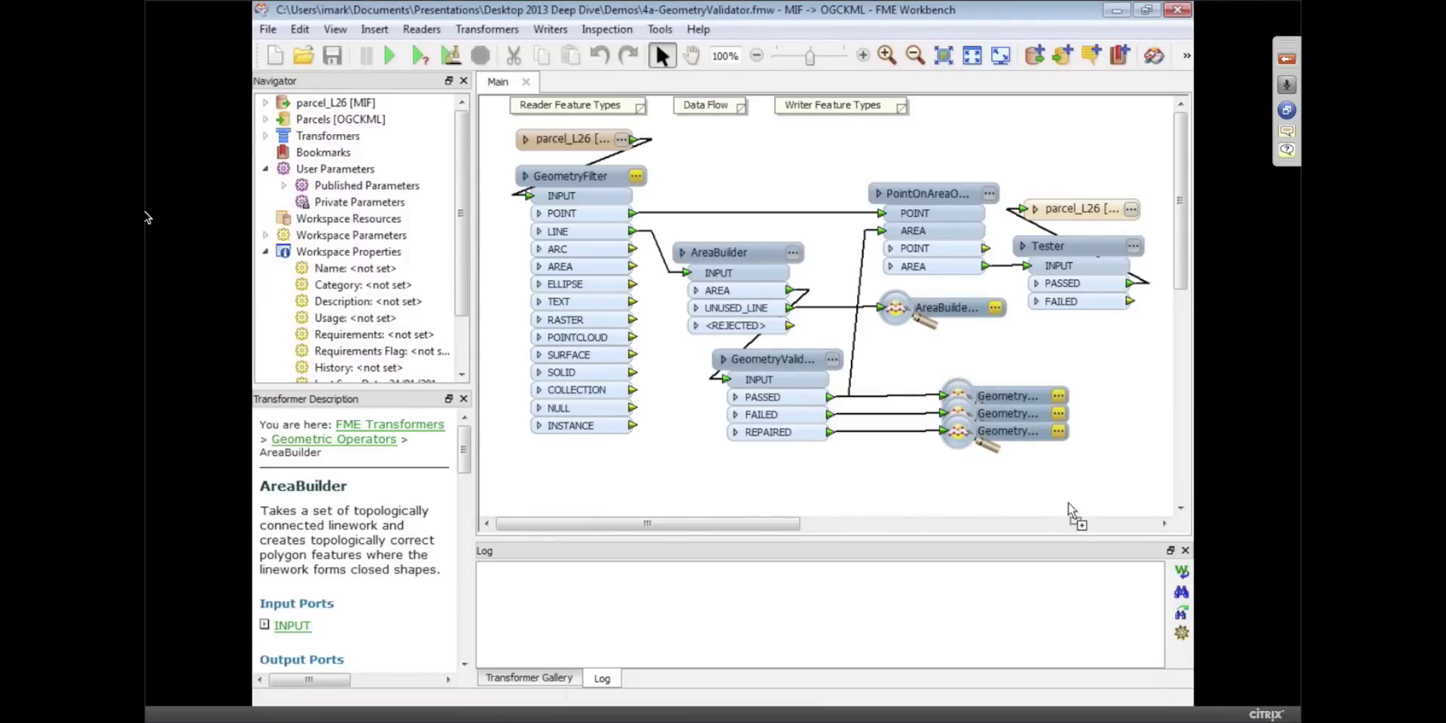
drag(1068, 503, 1068, 503)
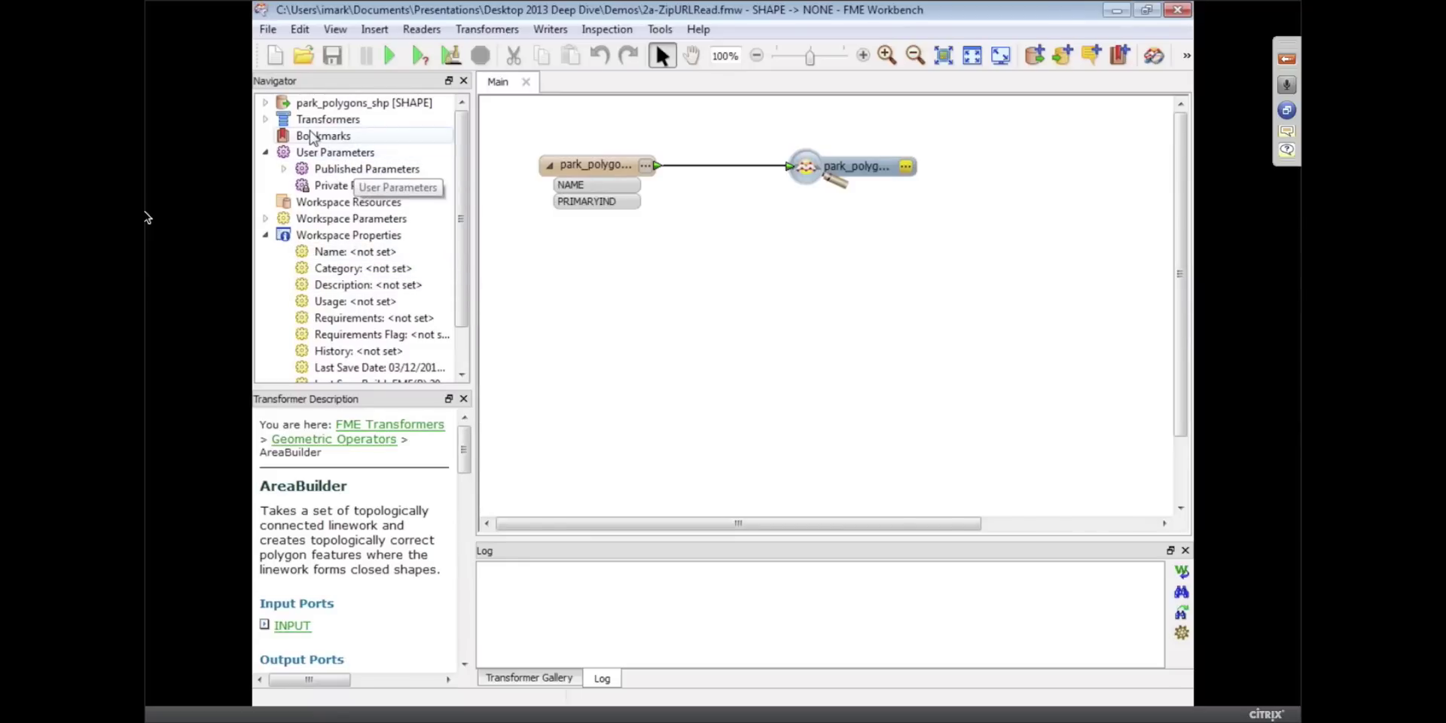
Confirm the park_polygons source is the zipped shapefile URL on the Vancouver FTP site, then run the workspace.
click(264, 102)
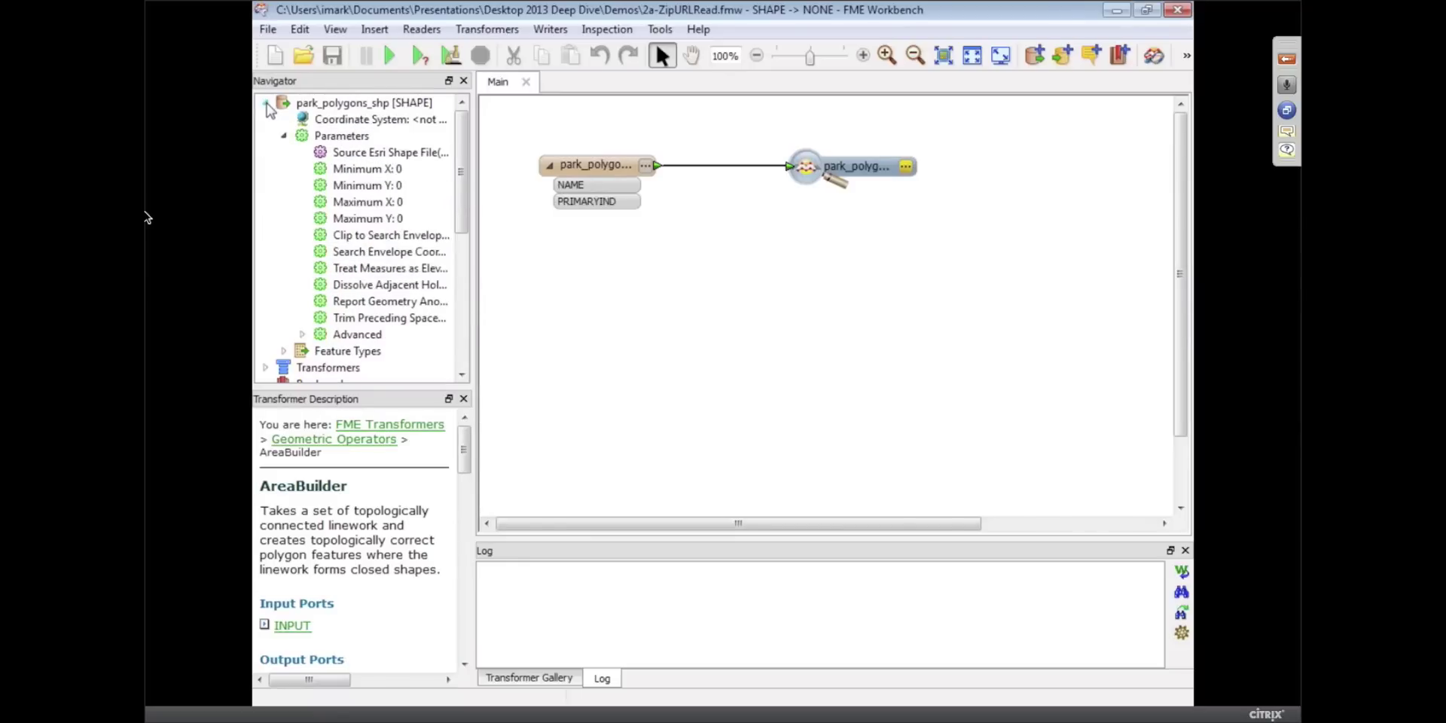
double_click(427, 153)
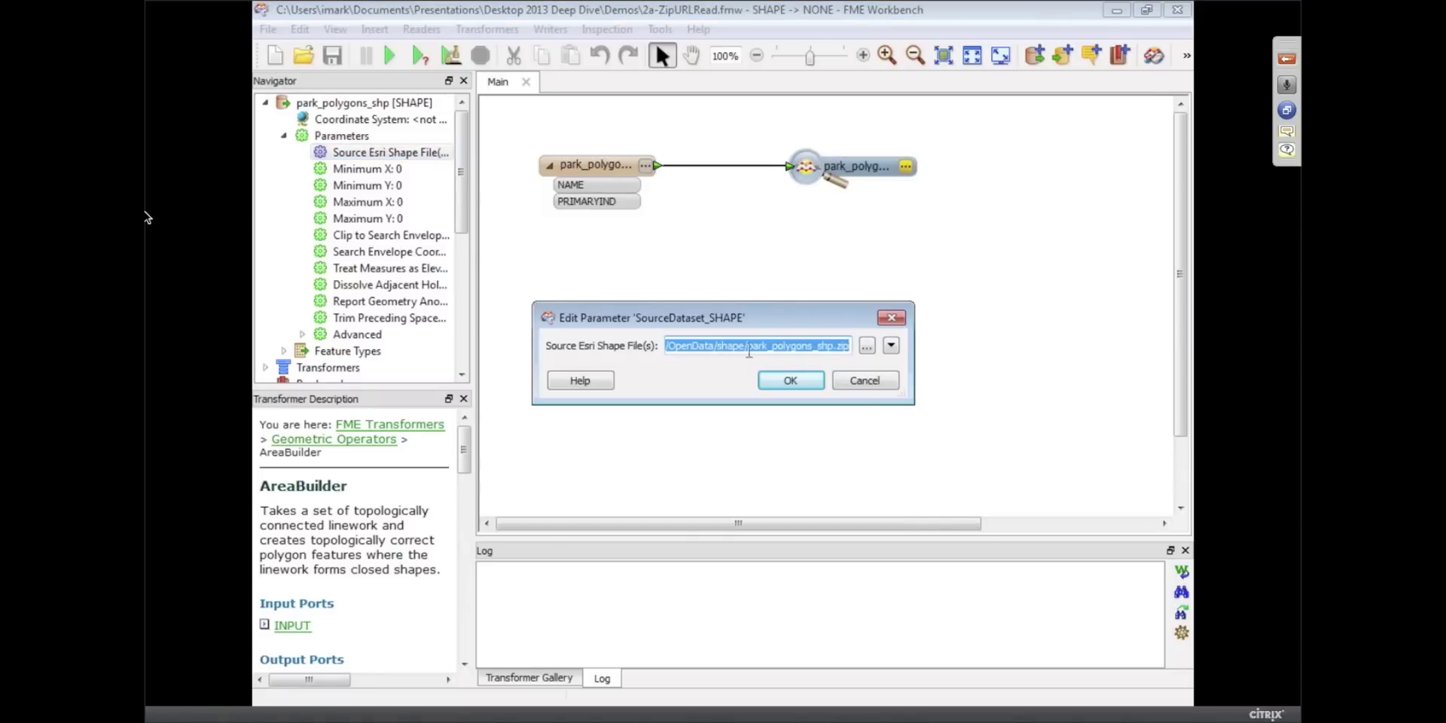
drag(700, 346, 656, 352)
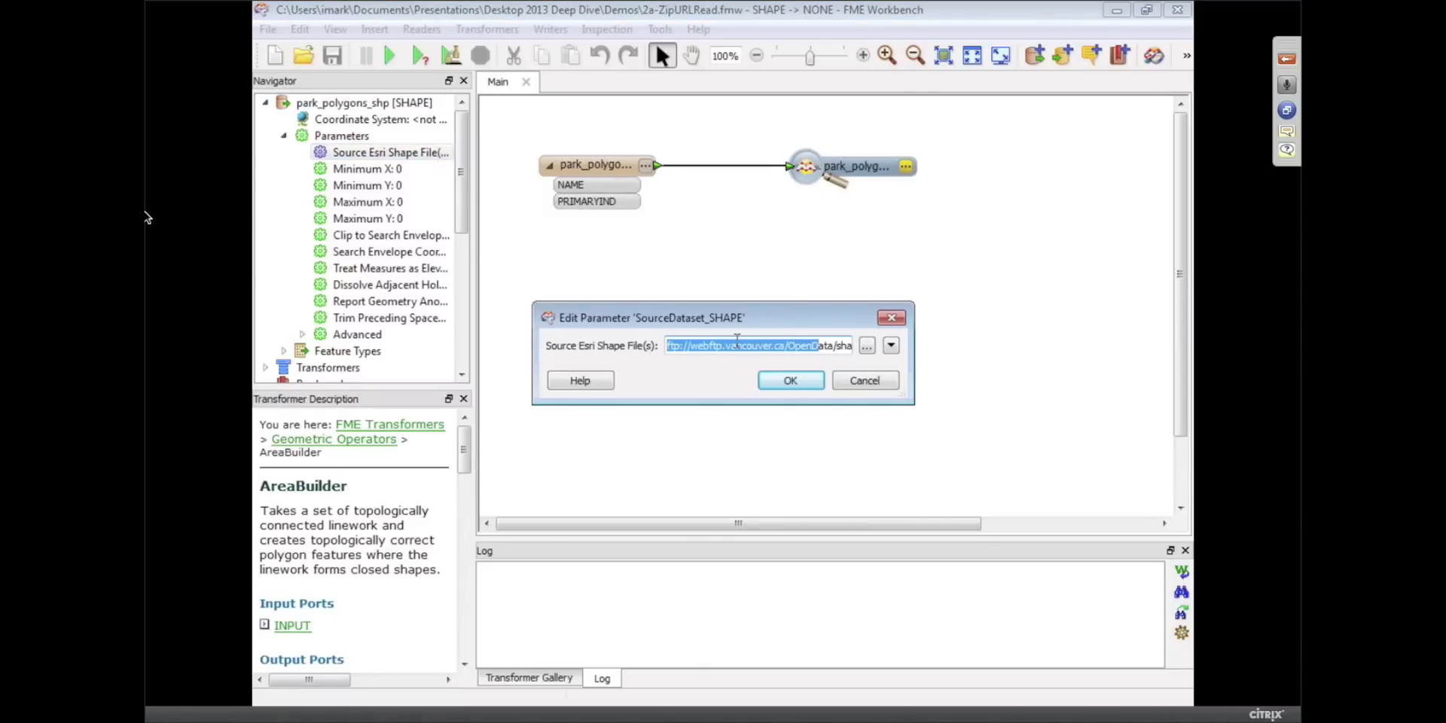
drag(914, 347, 1136, 348)
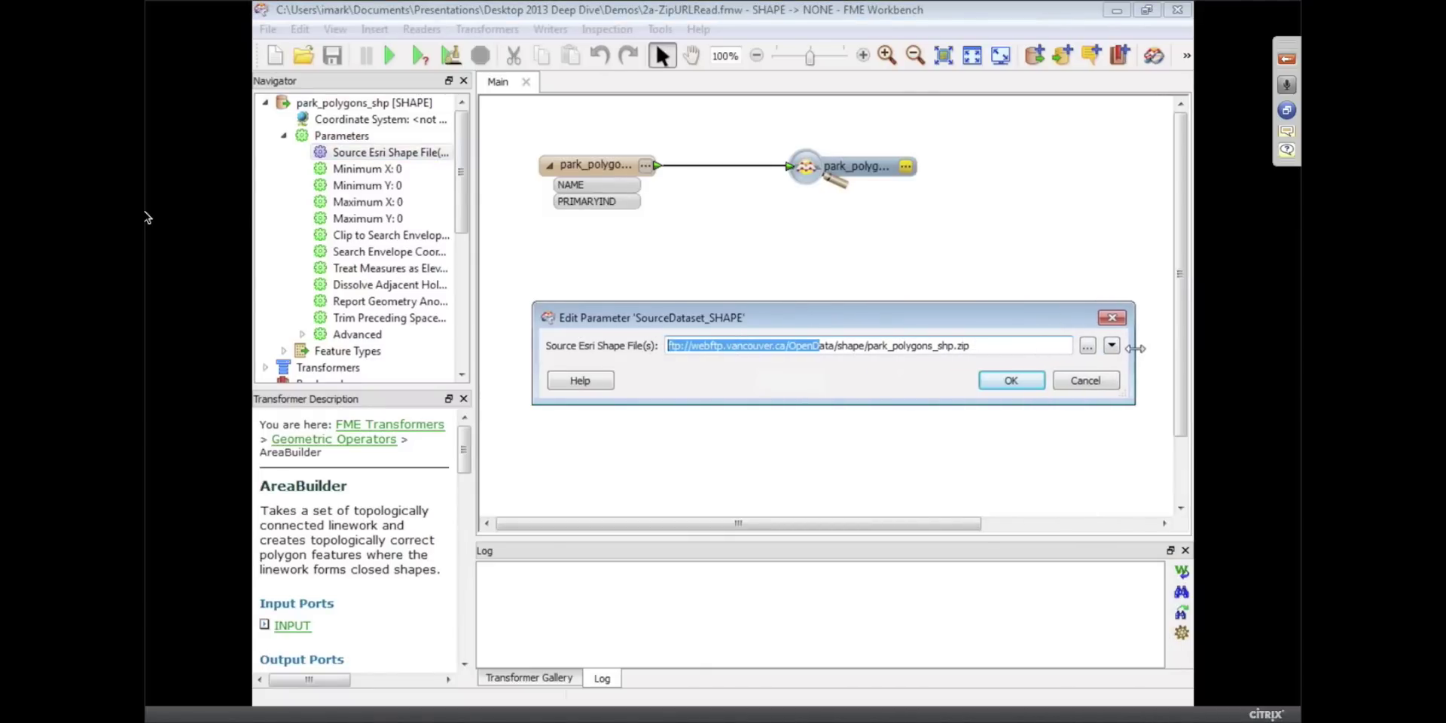
click(989, 347)
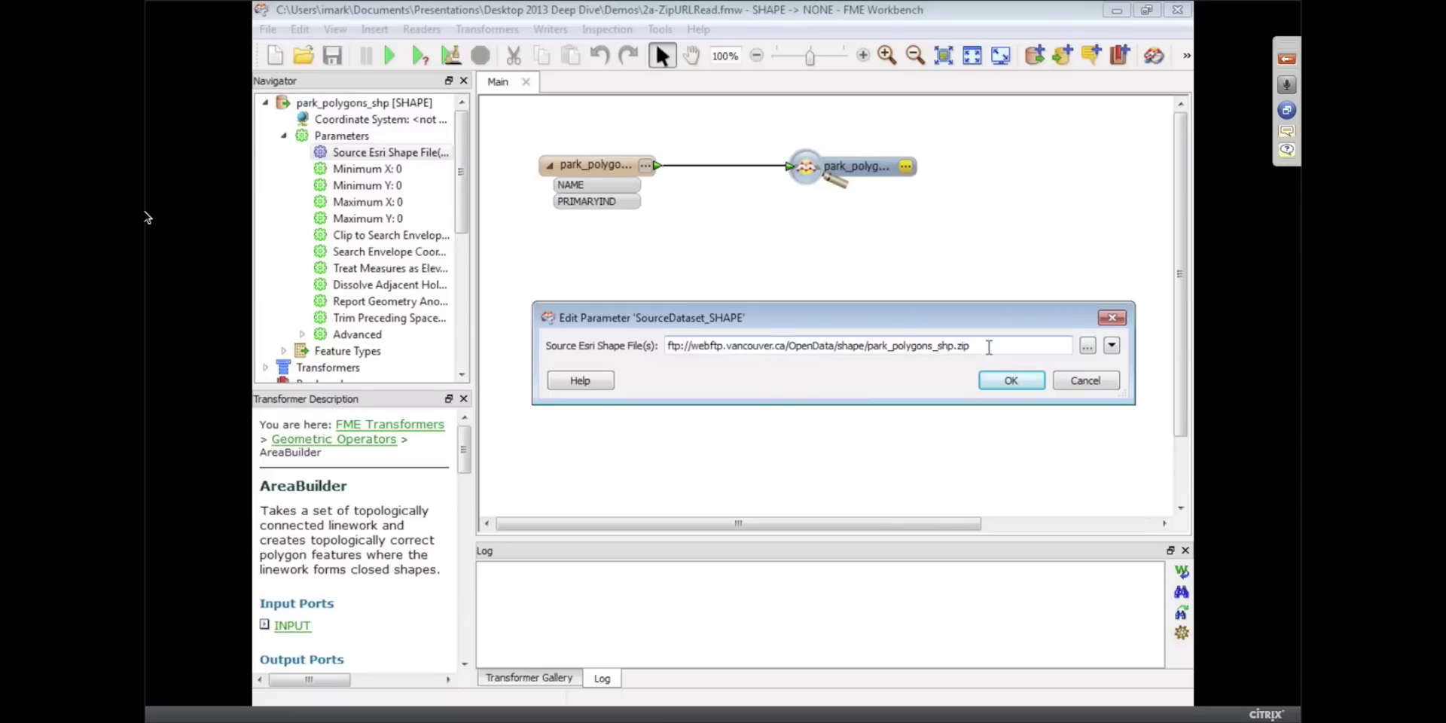
drag(989, 346, 642, 345)
click(1006, 380)
click(392, 57)
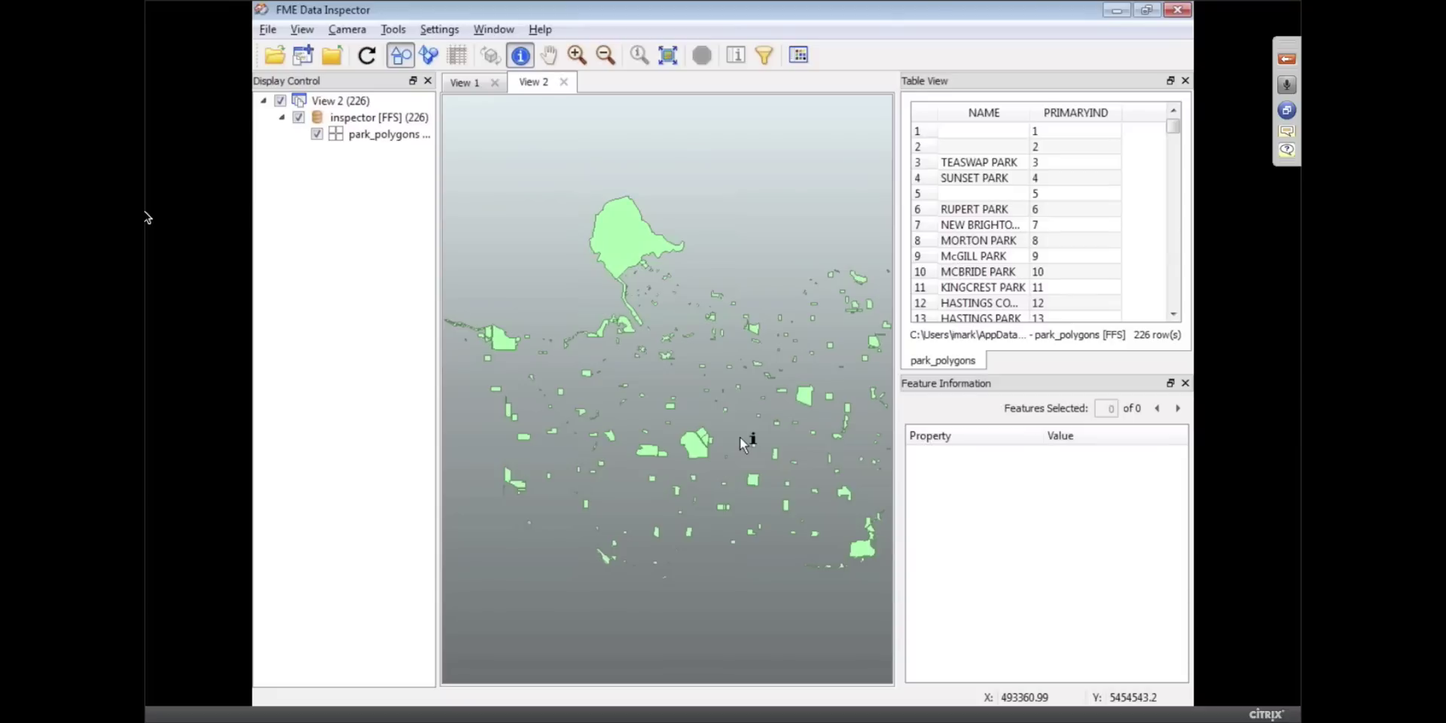
Examine the 226 park polygons in View 2 and Table View of Data Inspector.
key(alt)
Start a new workspace, discarding changes to the 2a-ZipURLRead workspace.
key(alt+Tab)
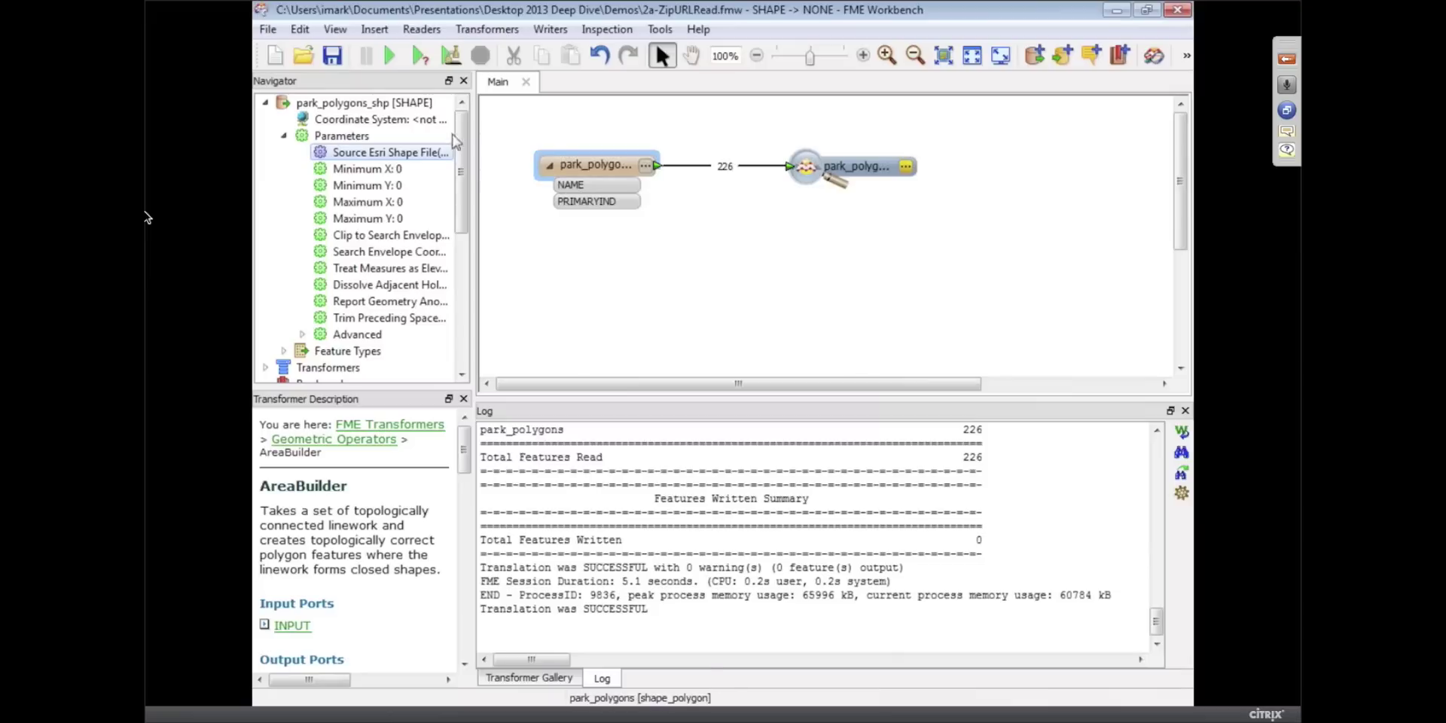
click(675, 268)
key(ctrl+w)
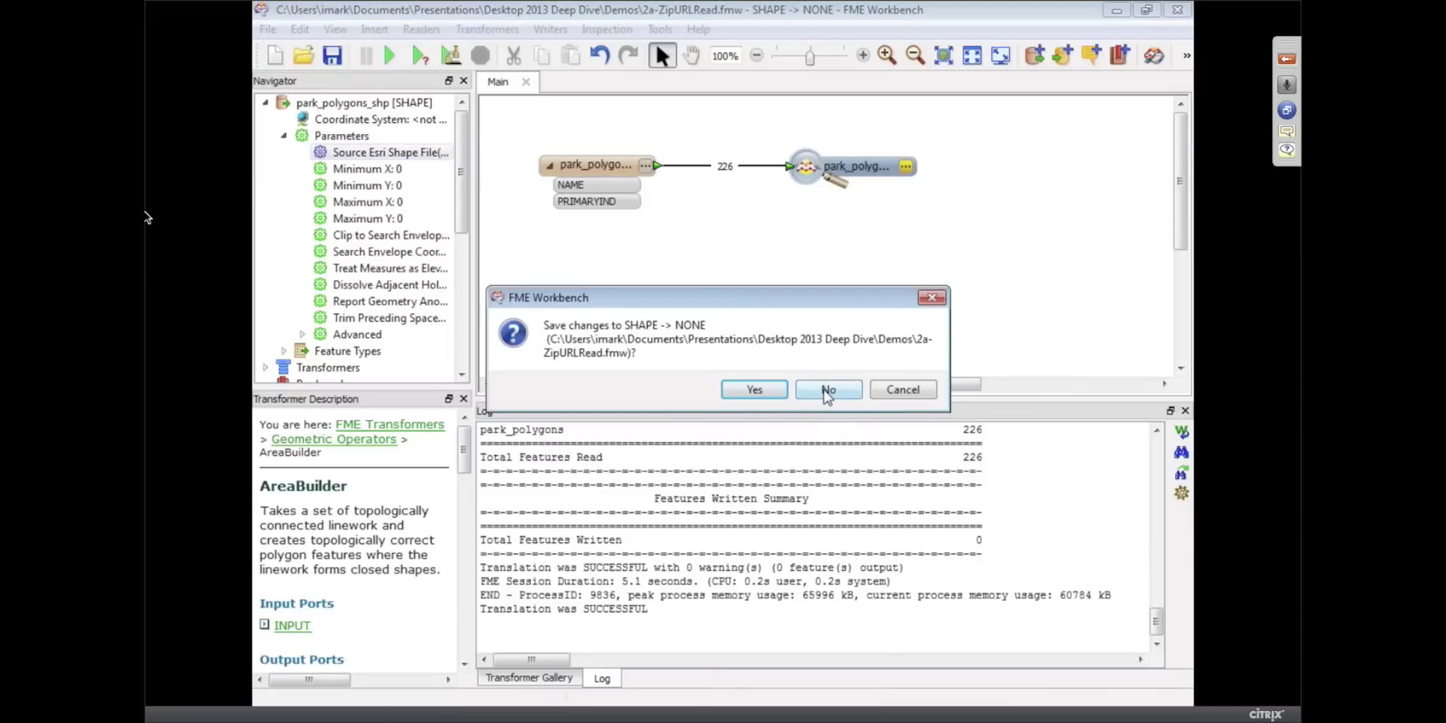
click(827, 391)
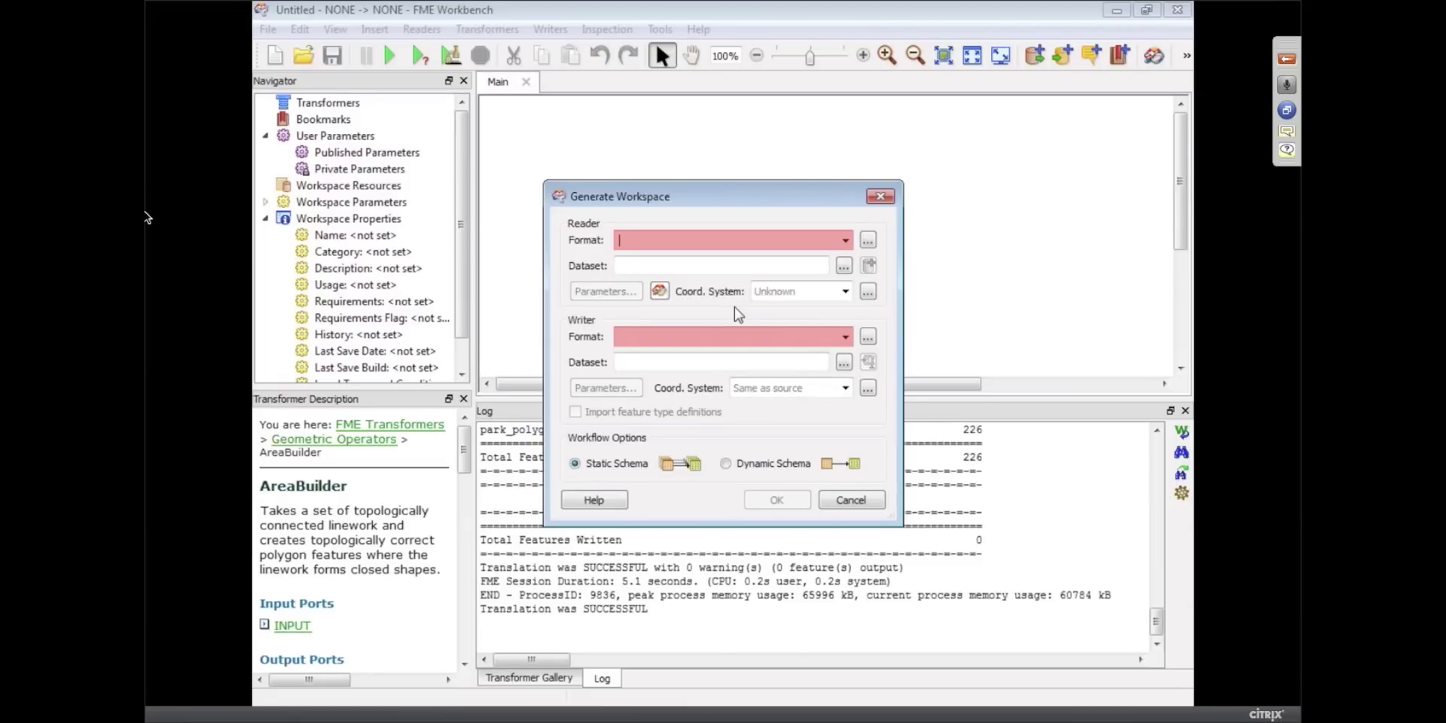
Set the reader dataset to C:\FMEData\Data\Parks\city_parks.tab.
click(844, 267)
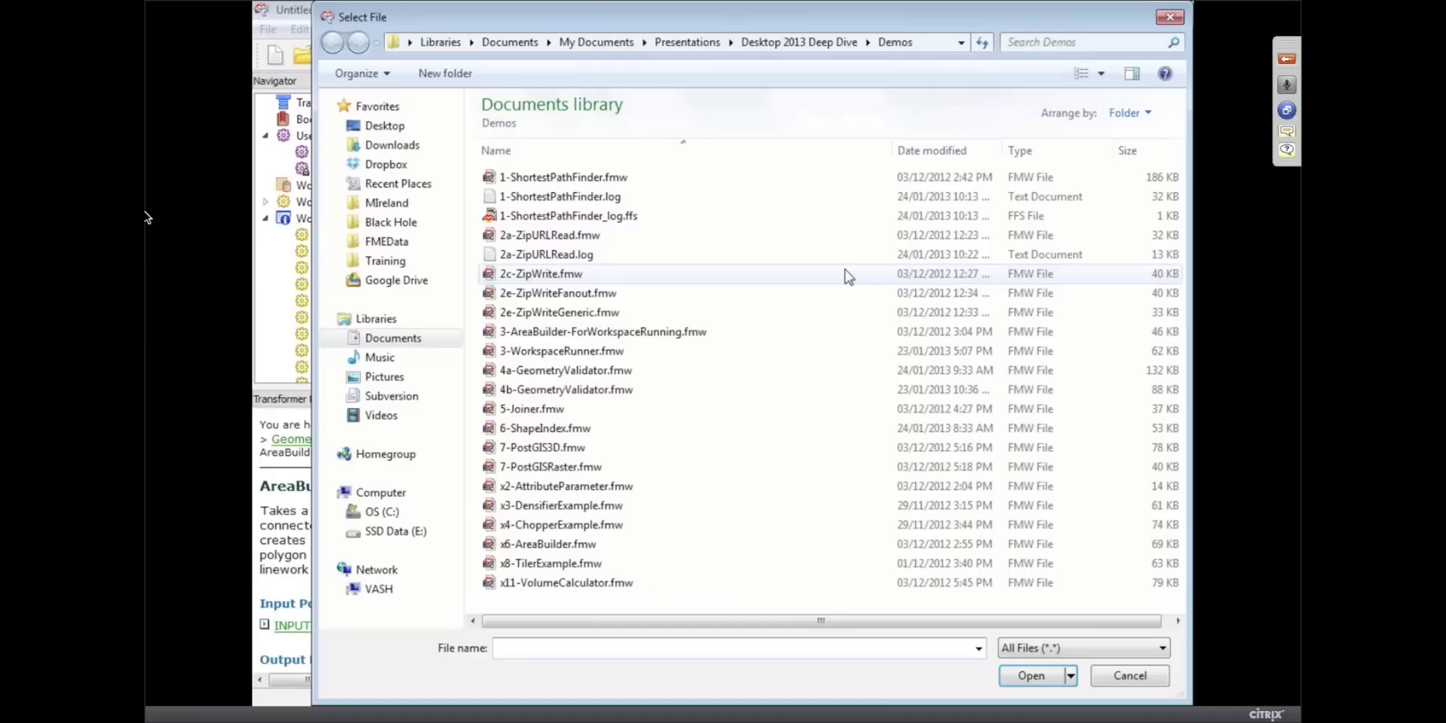
click(384, 241)
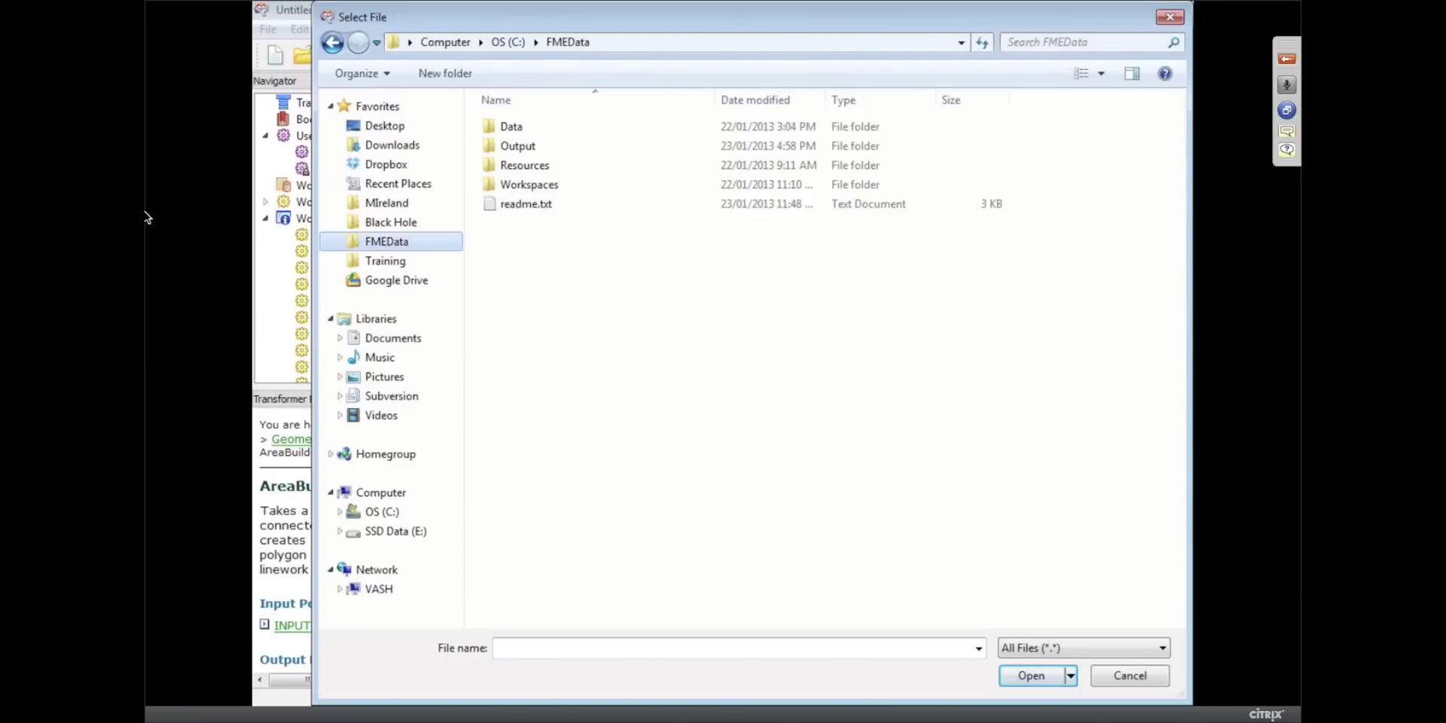
double_click(517, 133)
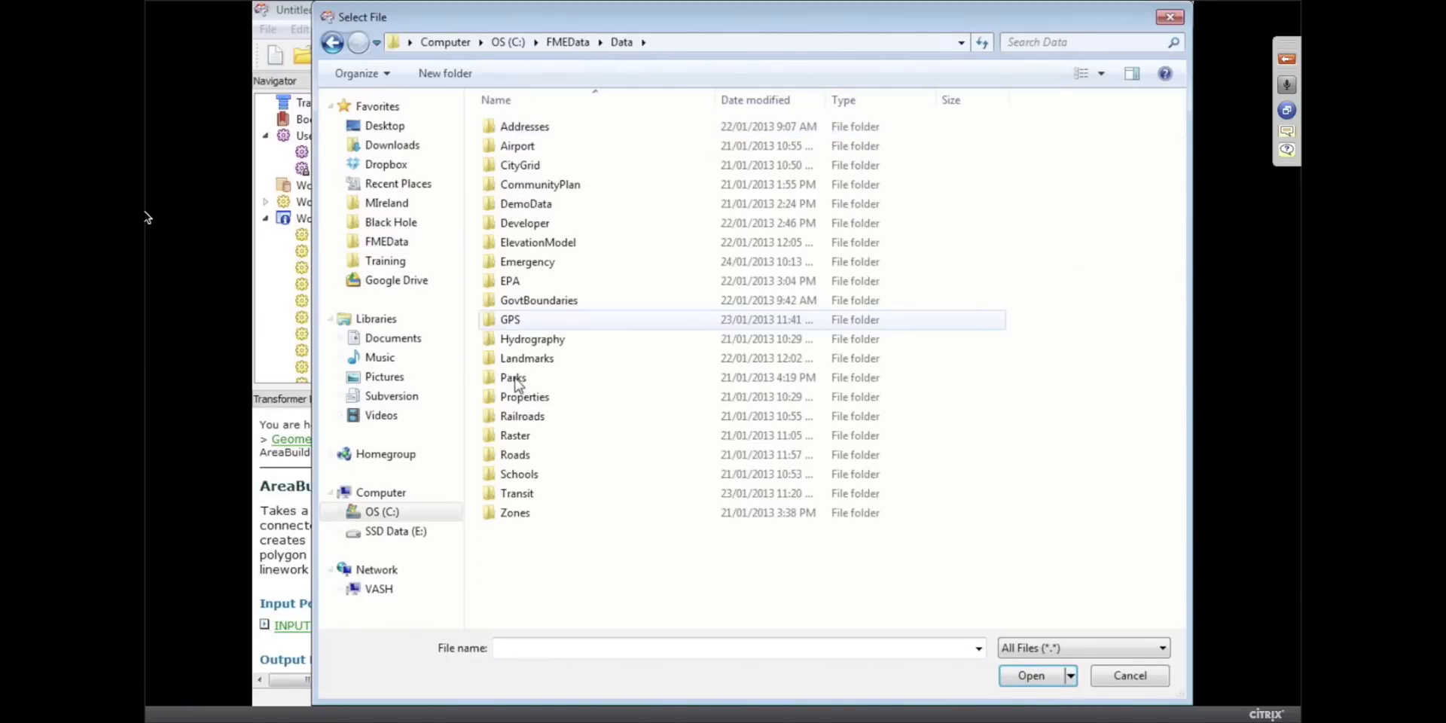
double_click(517, 379)
double_click(544, 205)
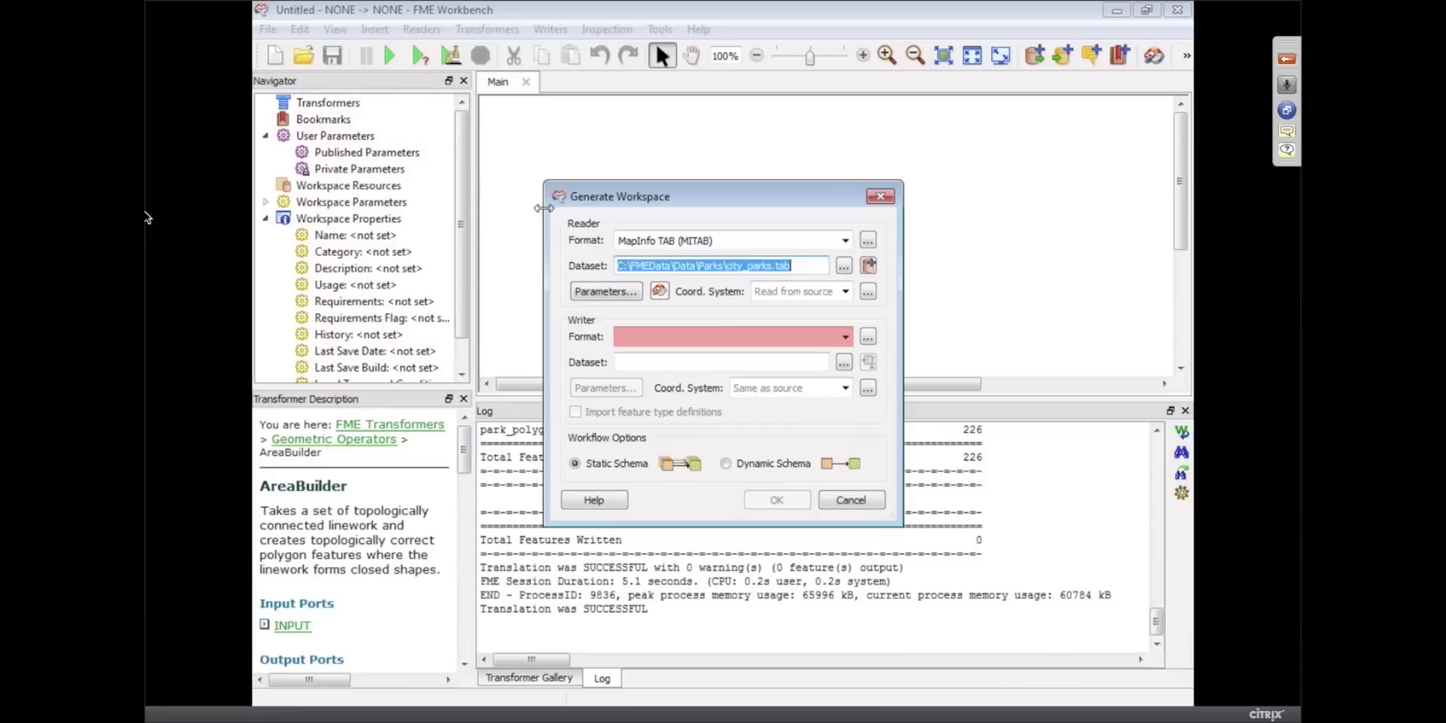
Set the writer format to GML.
click(732, 336)
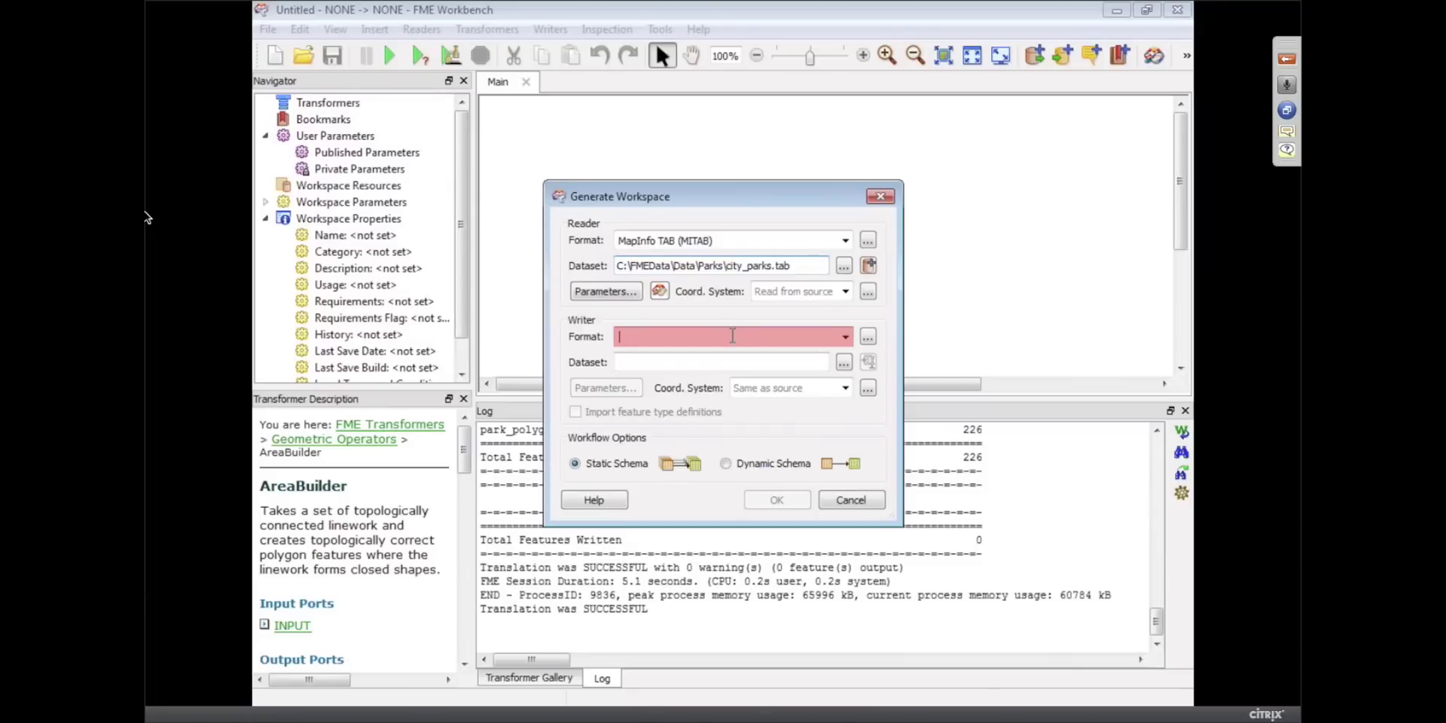
text(gml)
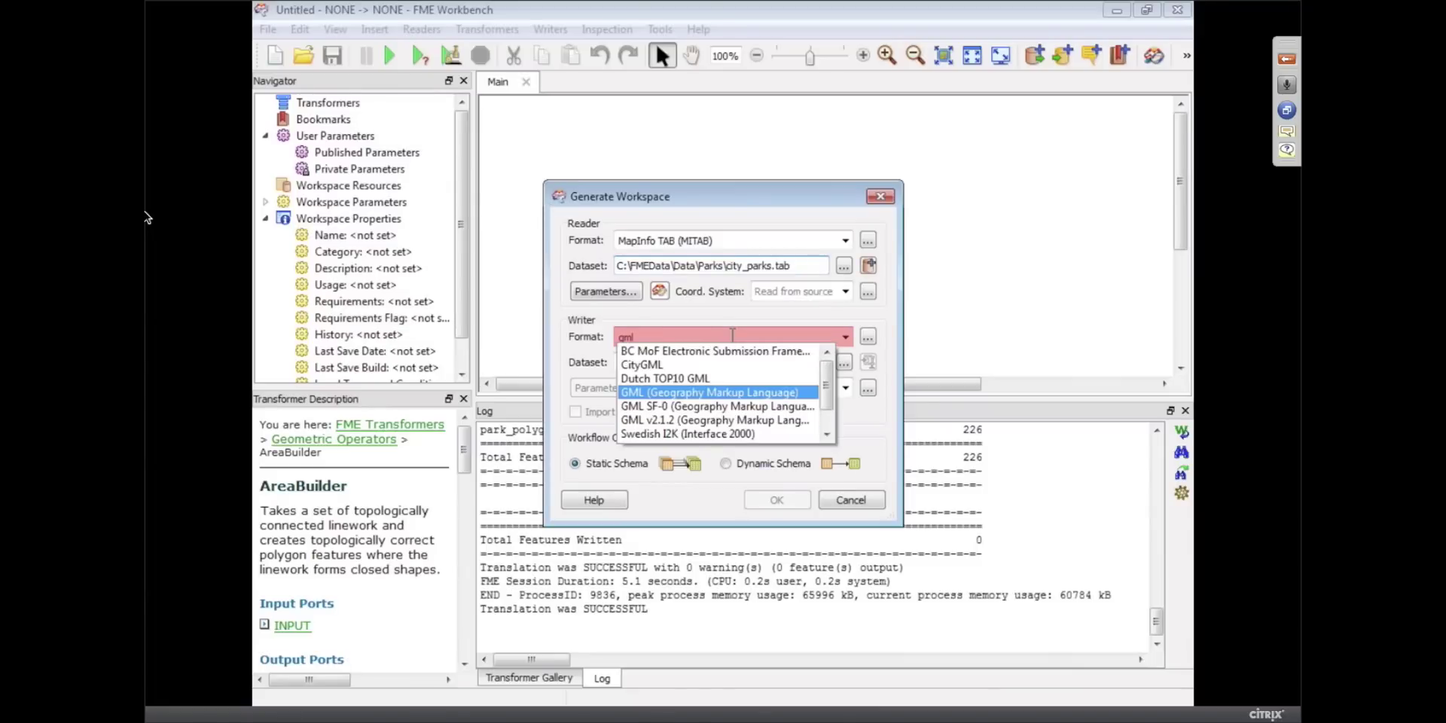
key(Tab)
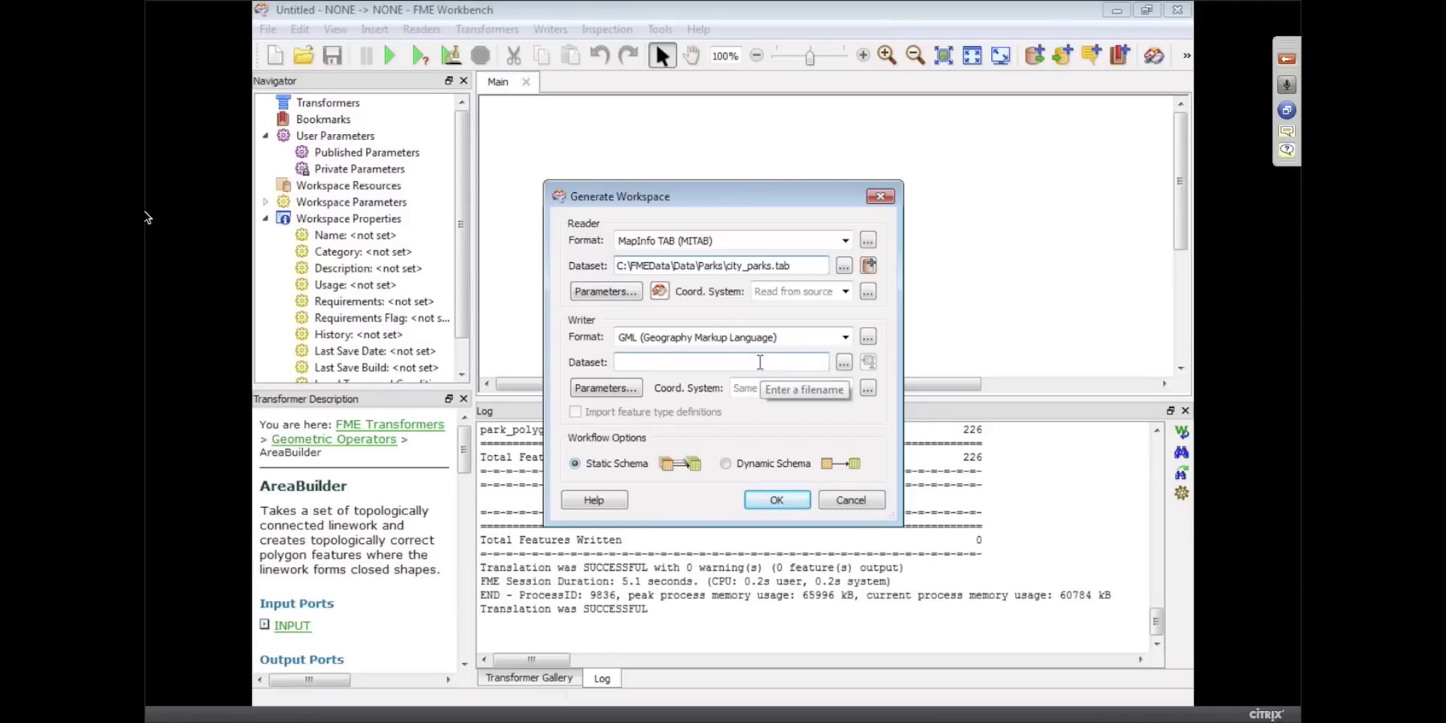
Set the output file to parks.gml in the Parks folder.
click(844, 362)
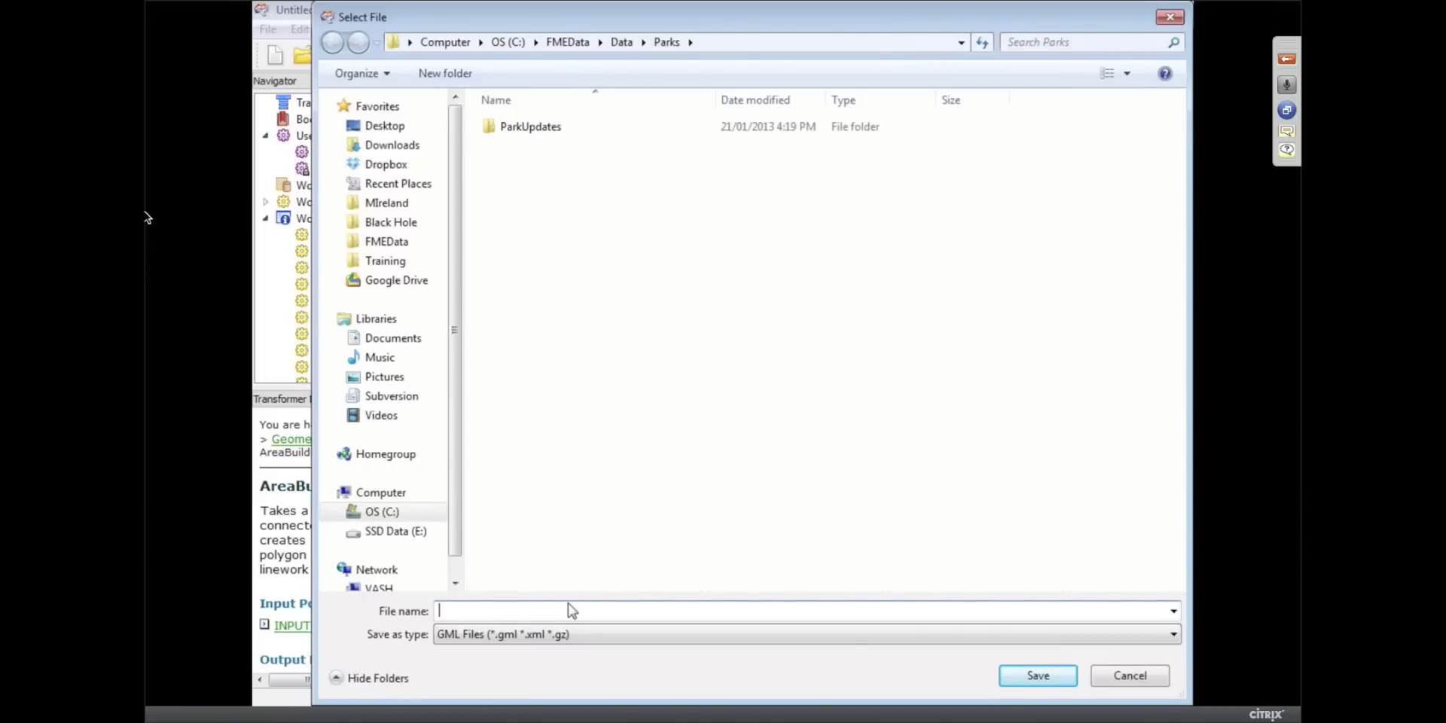
text(parks)
key(Return)
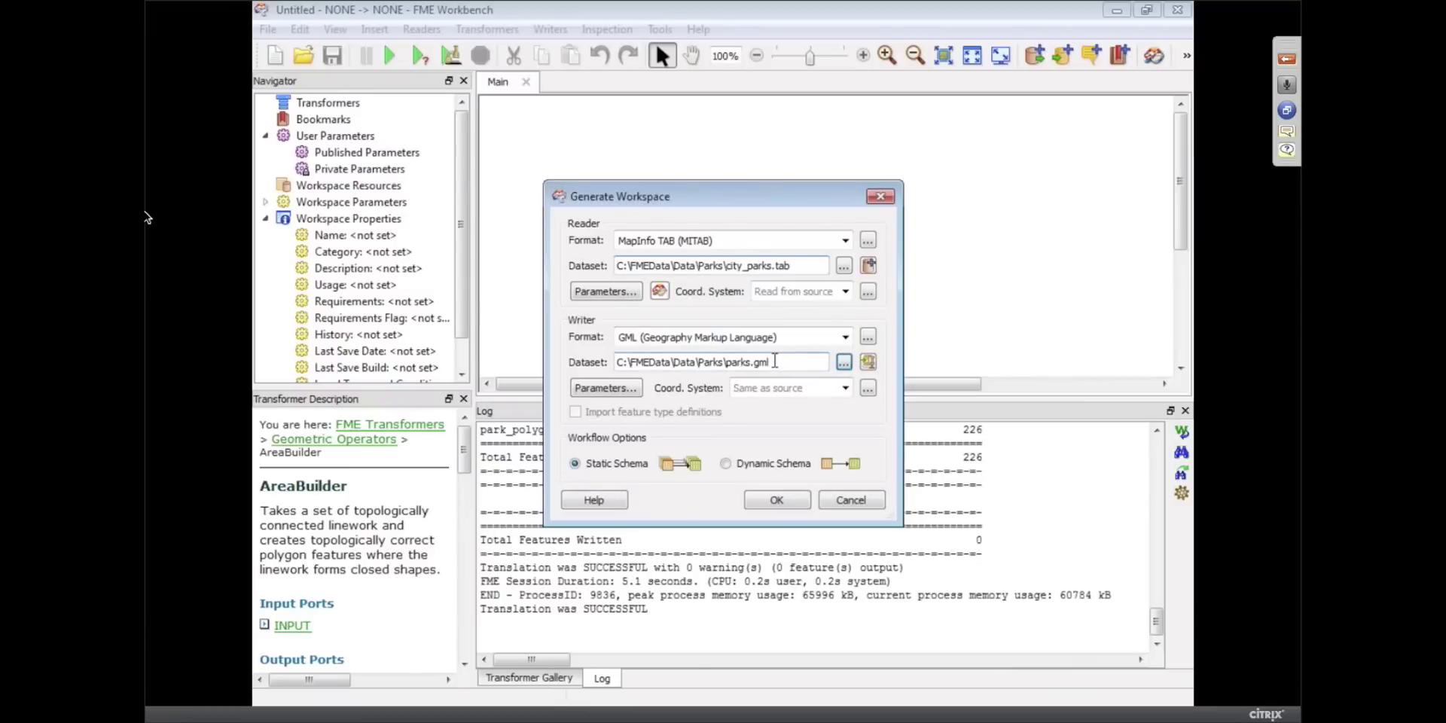
click(775, 362)
double_click(774, 362)
text(zip)
key(Tab)
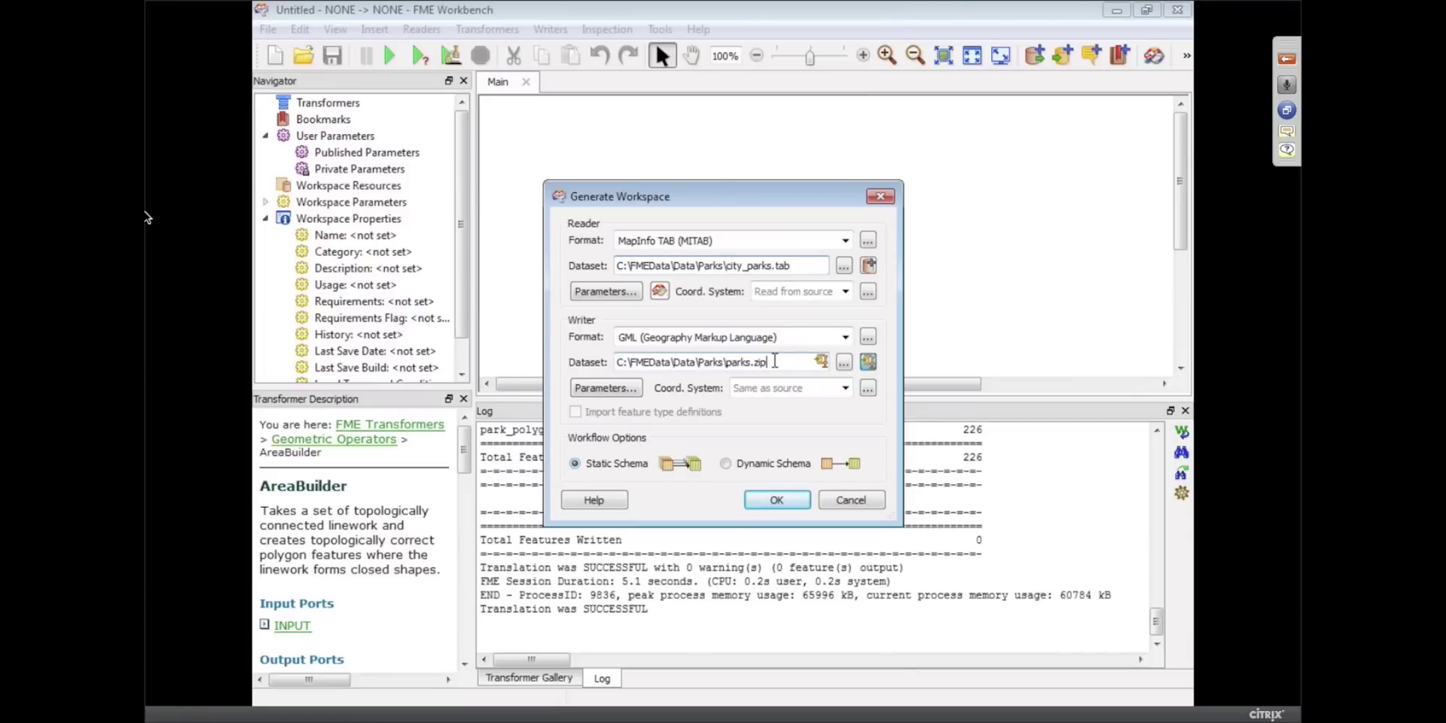
key(BackSpace)
key(BackSpace)
key(BackSpace)
text(gml)
key(Tab)
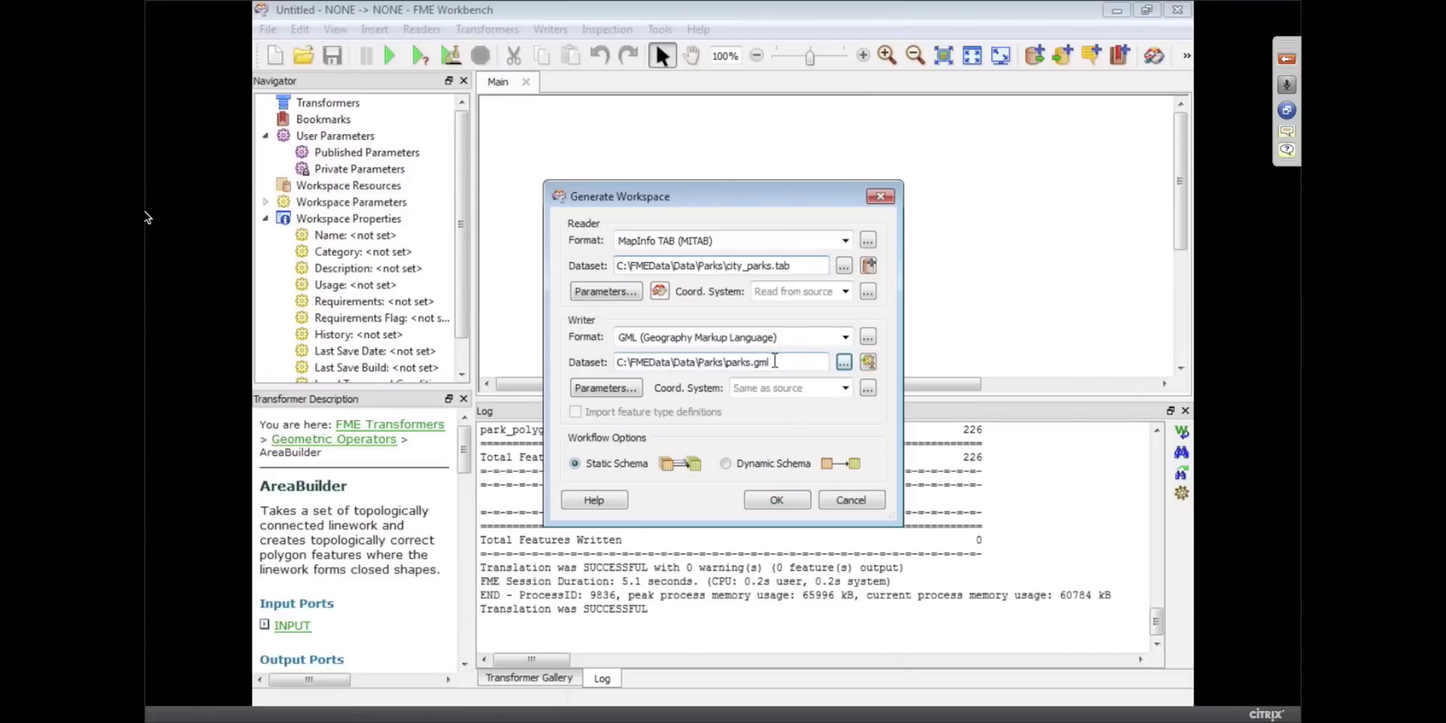
Zip the output into parks.zip, rename the inner file dale.gml, and generate the workspace.
click(868, 362)
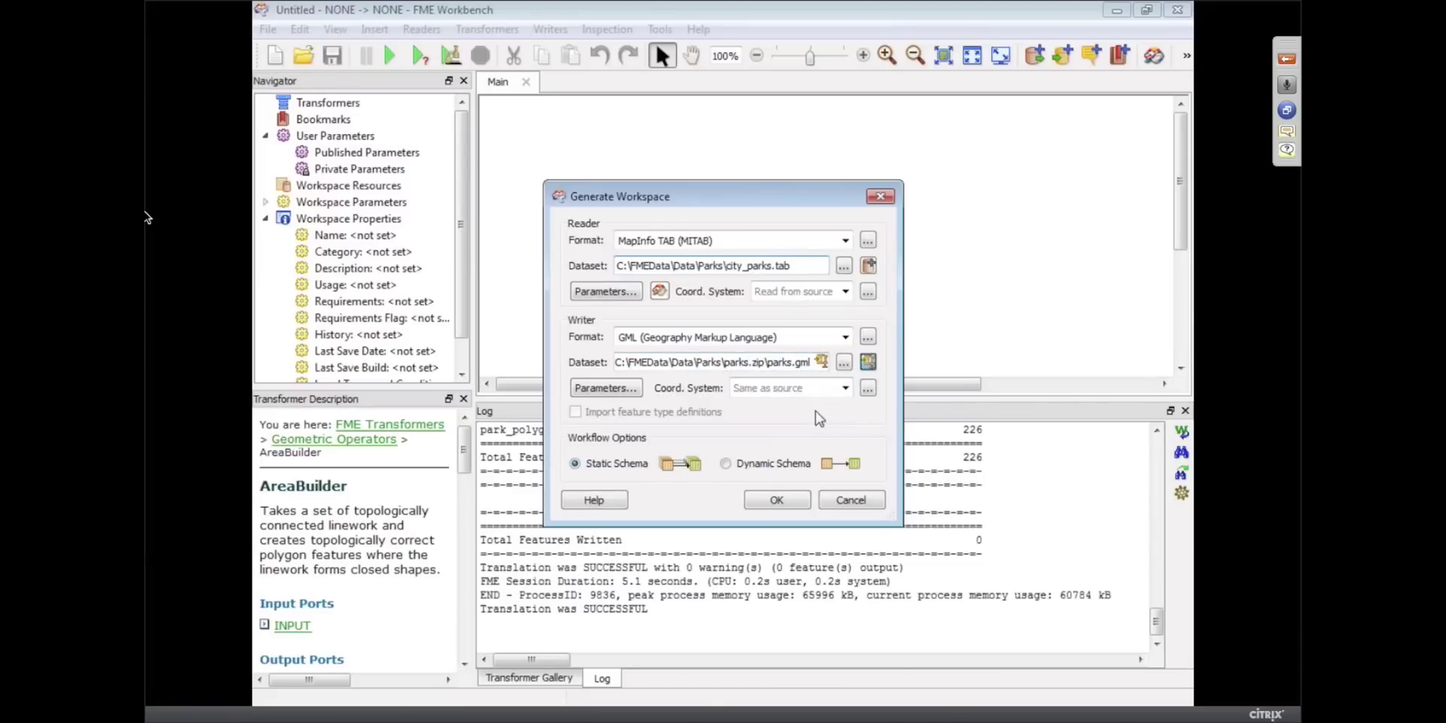
triple_click(792, 361)
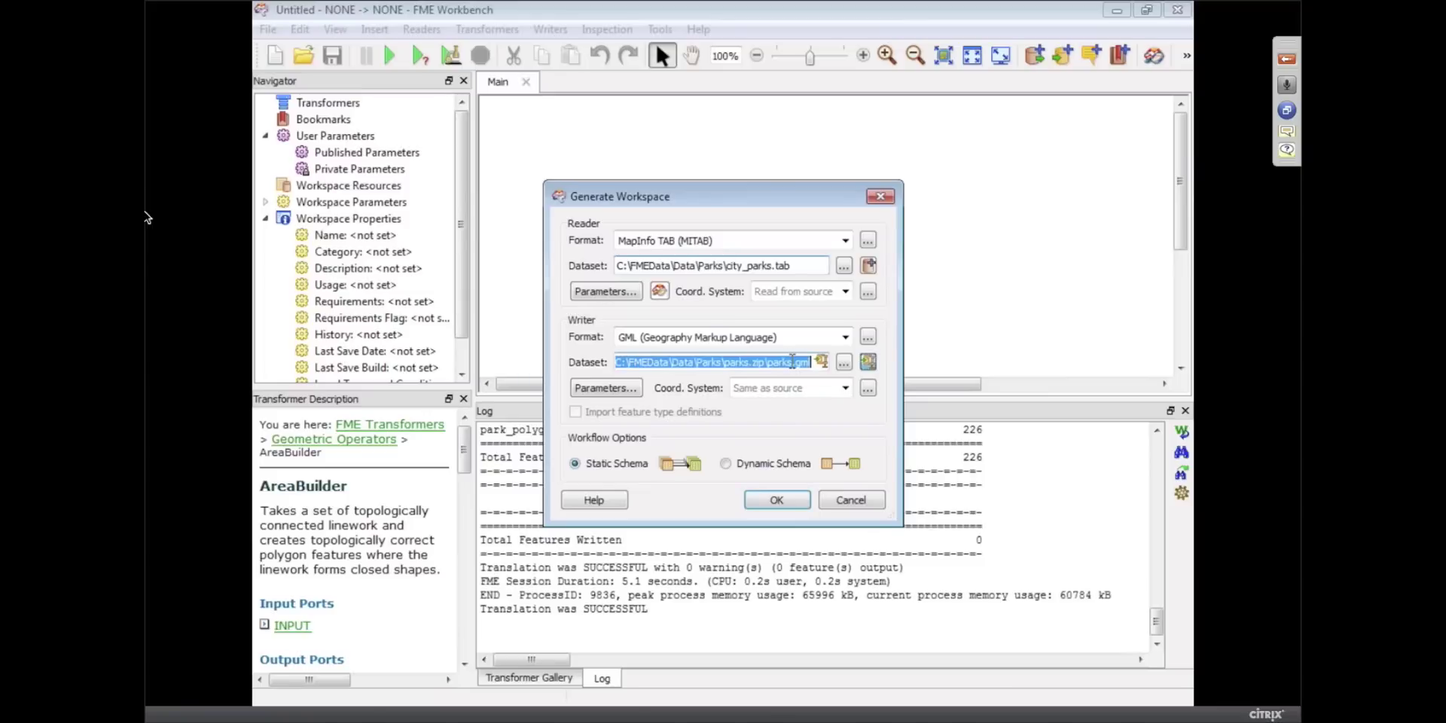
drag(792, 361, 769, 361)
text(dale)
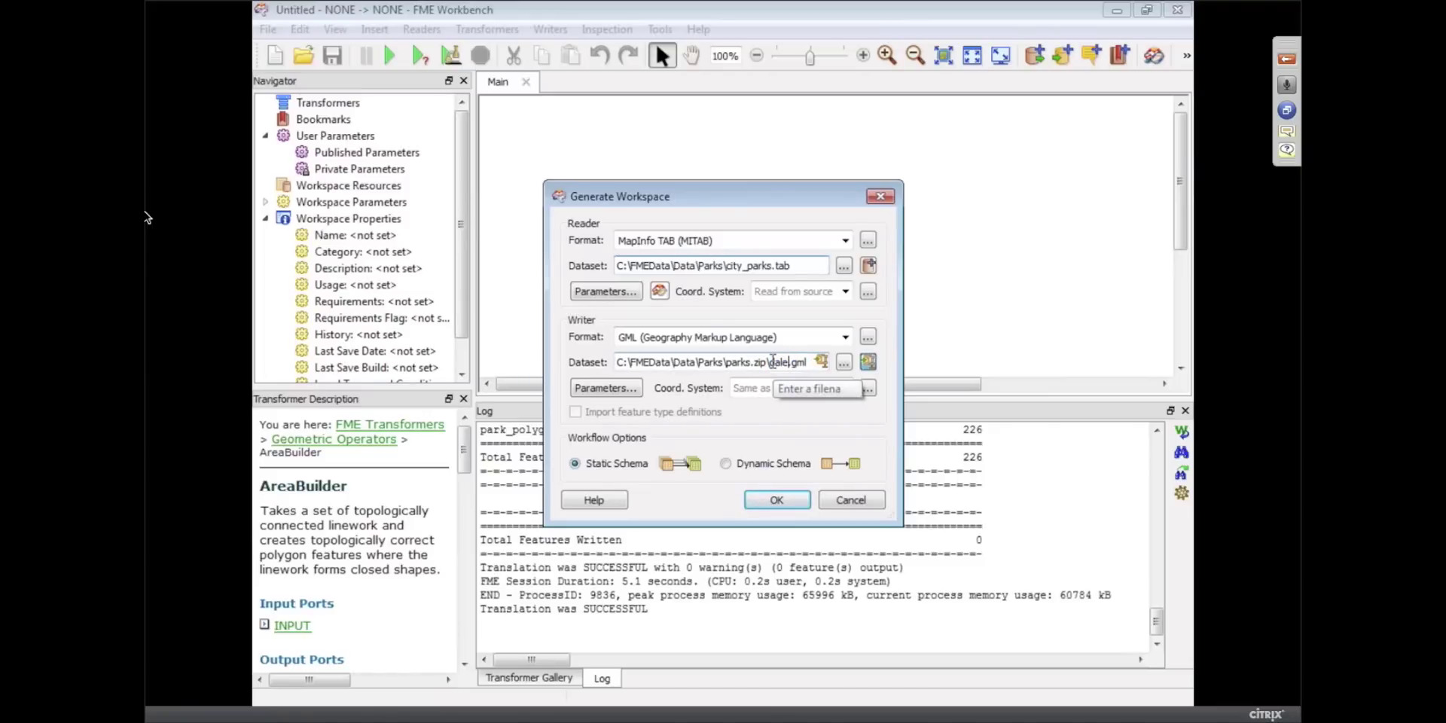
click(783, 500)
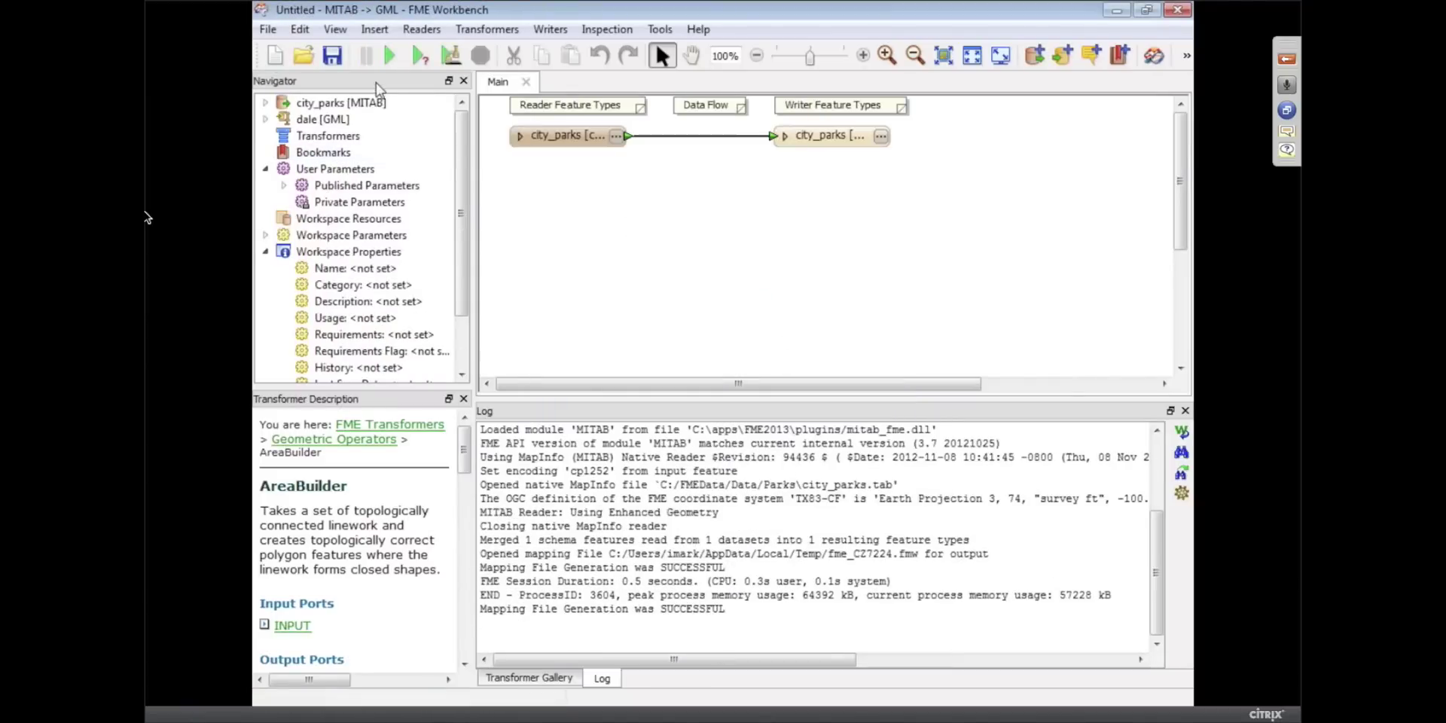
Run the translation writing 22 city_parks features and open the output's containing folder.
click(390, 55)
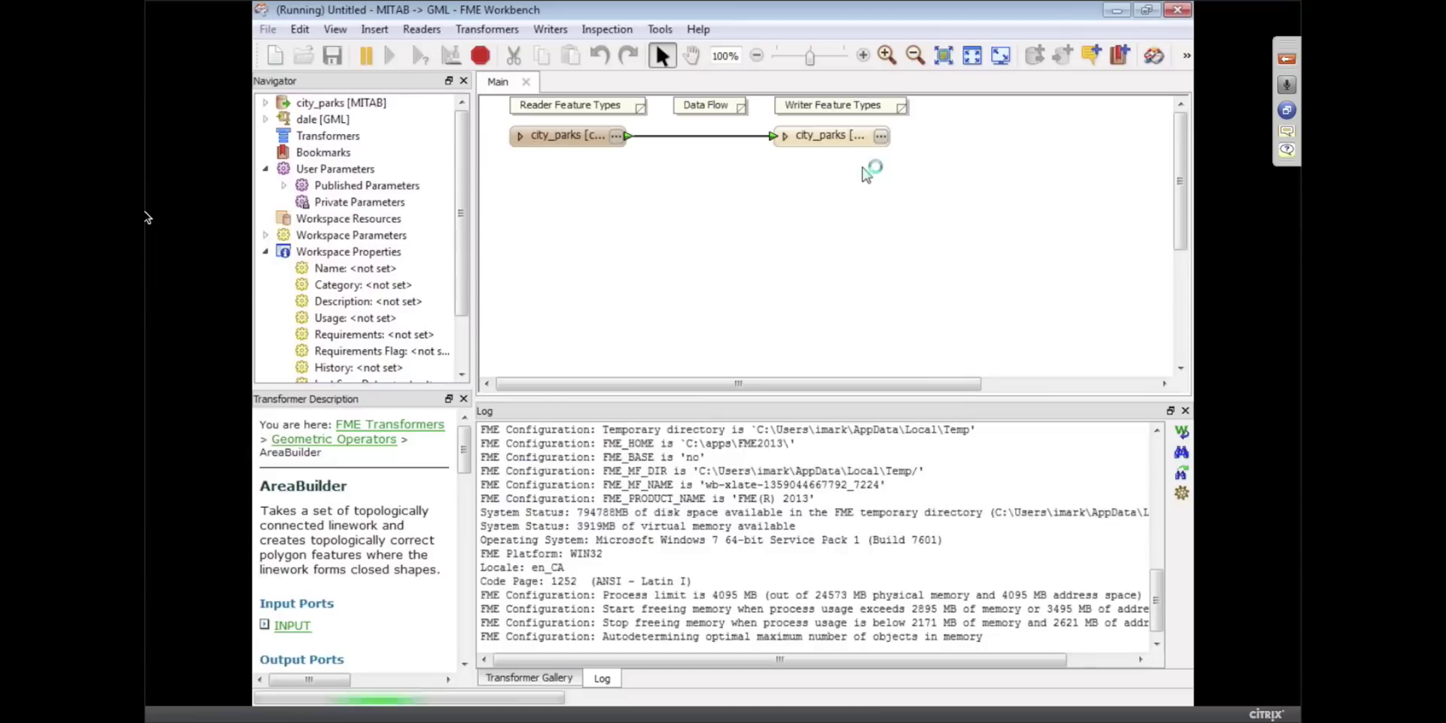
right_click(831, 137)
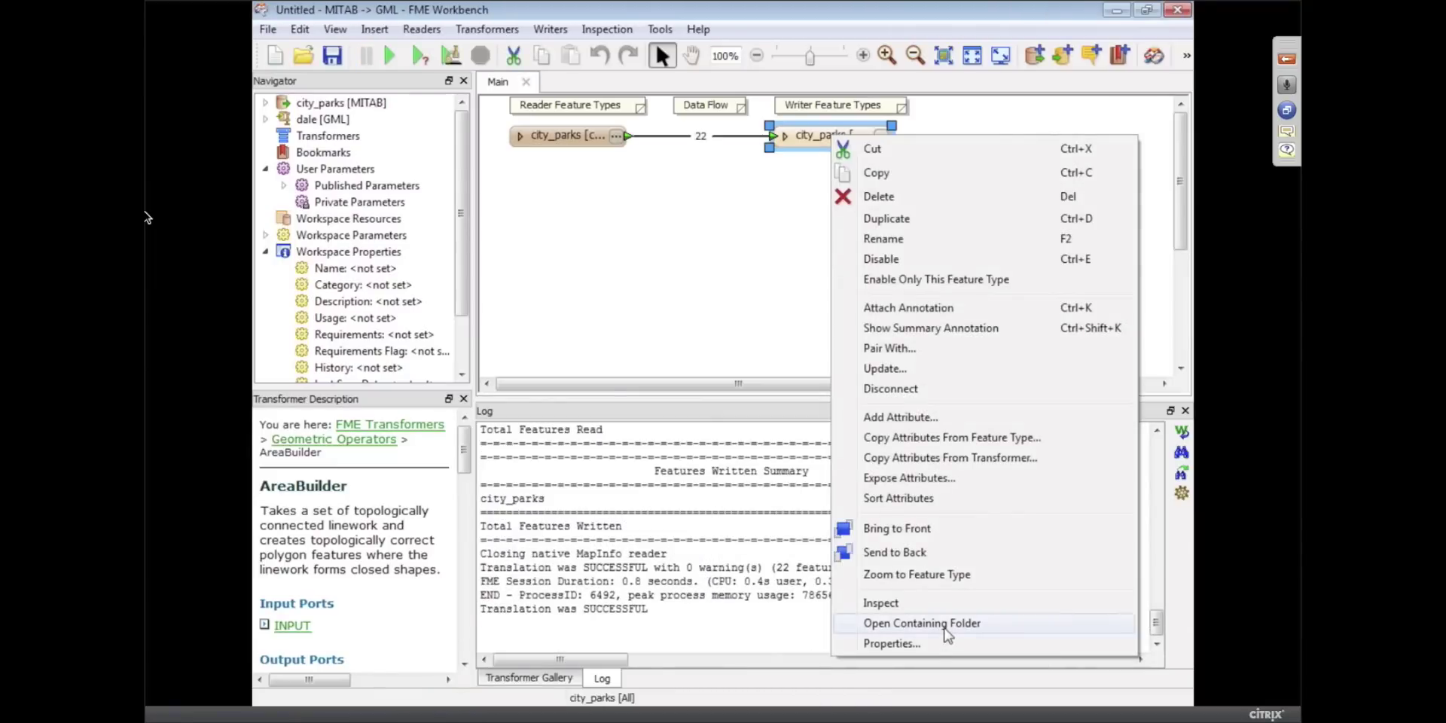
click(942, 623)
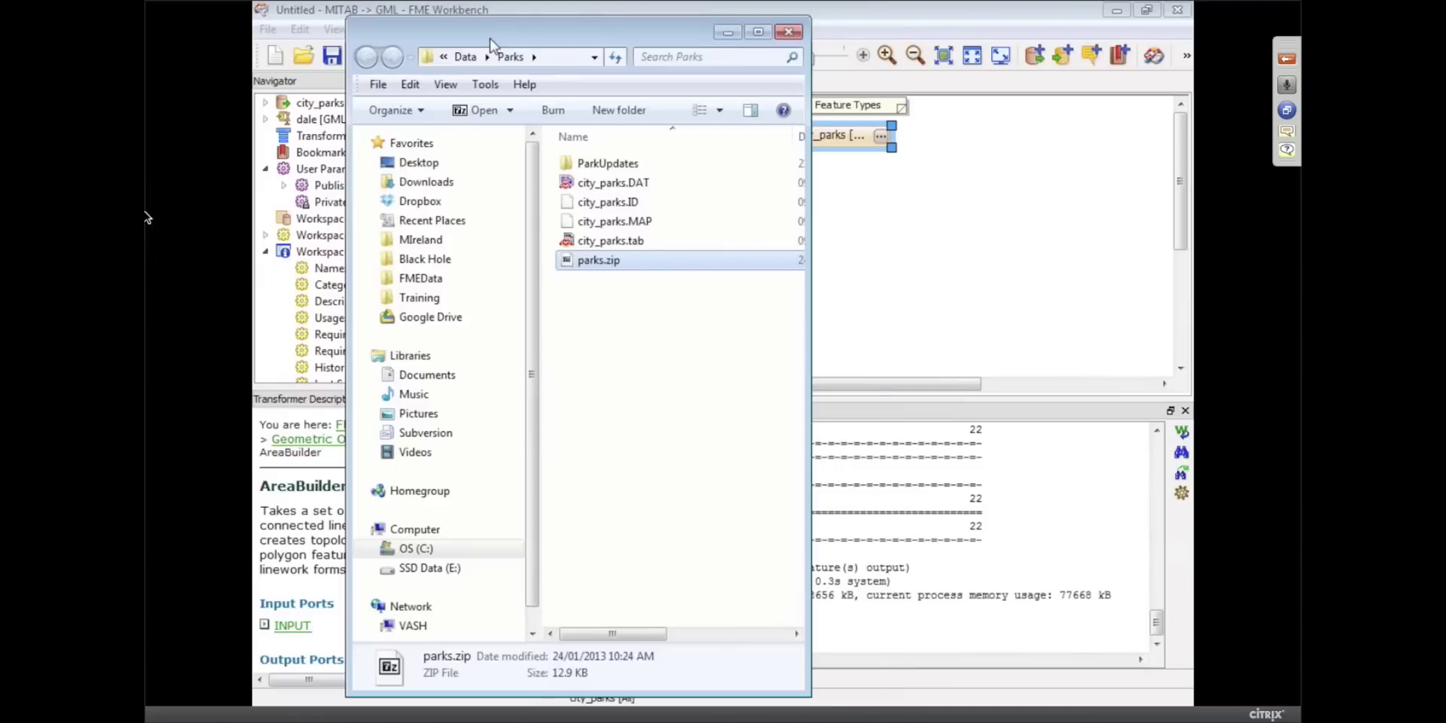
Open parks.zip to verify dale.gml and dale.xsd, then close it and the Parks folder.
double_click(682, 305)
drag(433, 117, 980, 61)
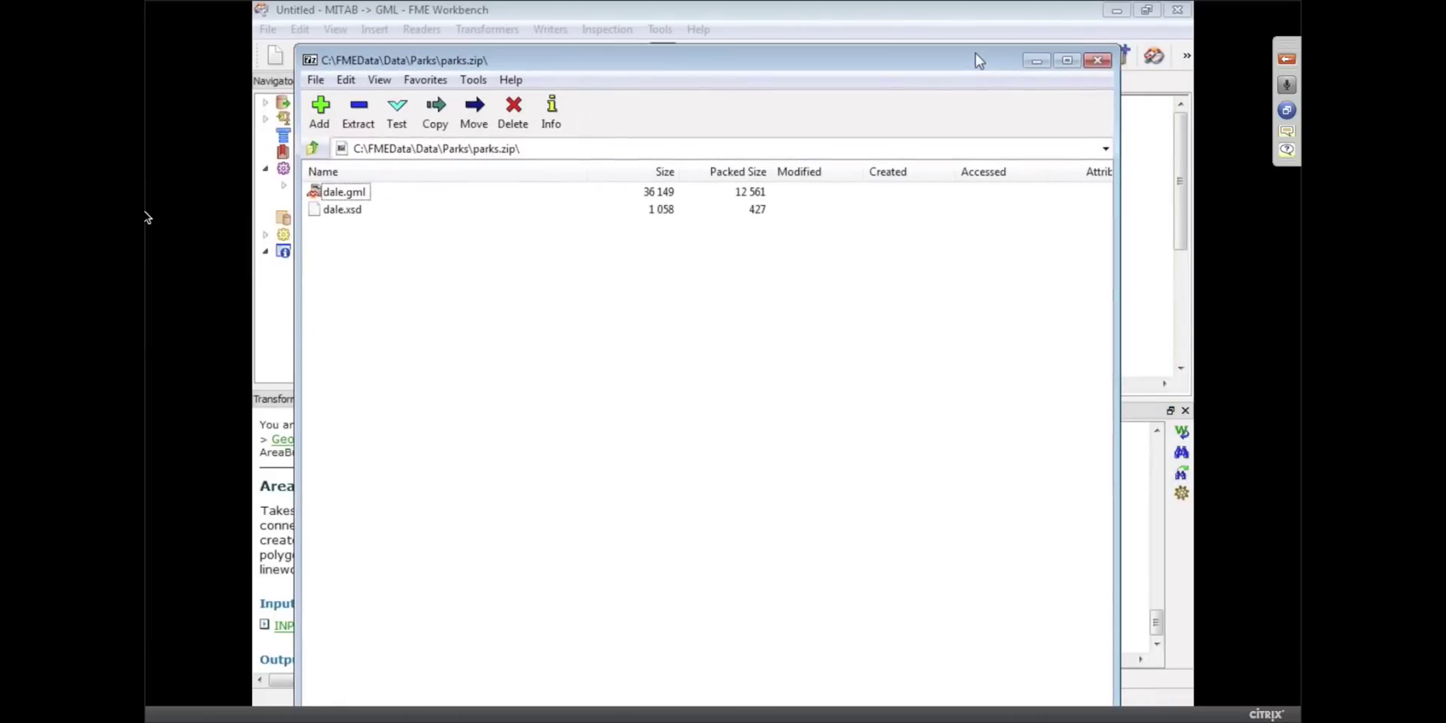
click(1099, 62)
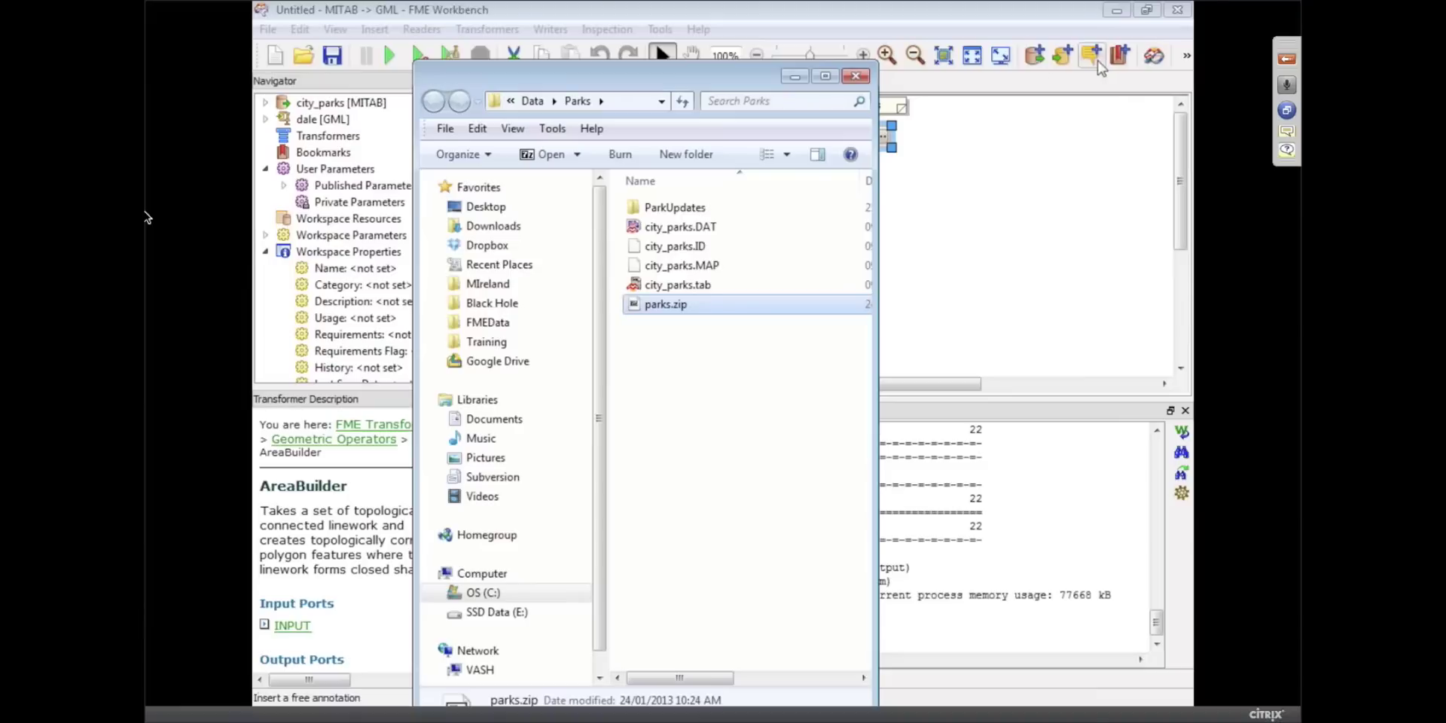
click(857, 76)
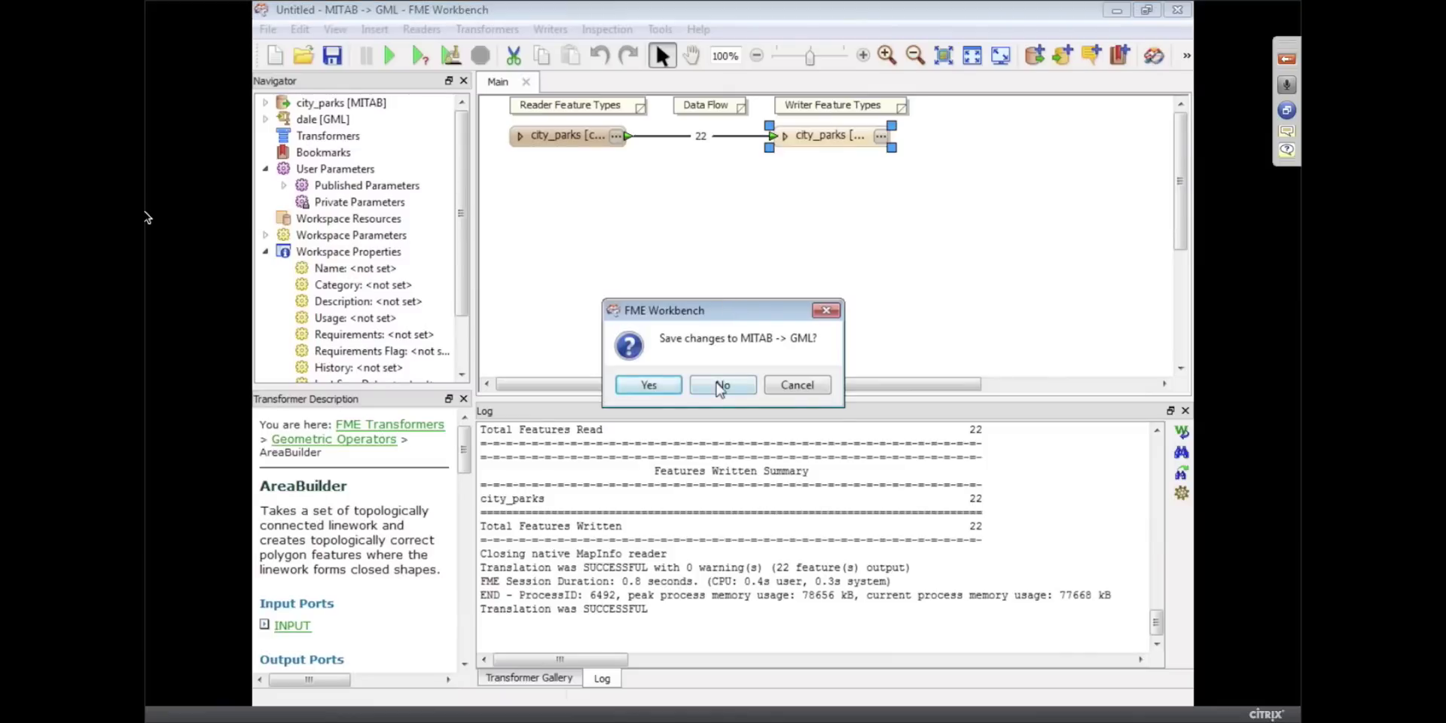
Discard the old workspace and open the GML writer's Advanced Fanout Dataset settings.
click(720, 384)
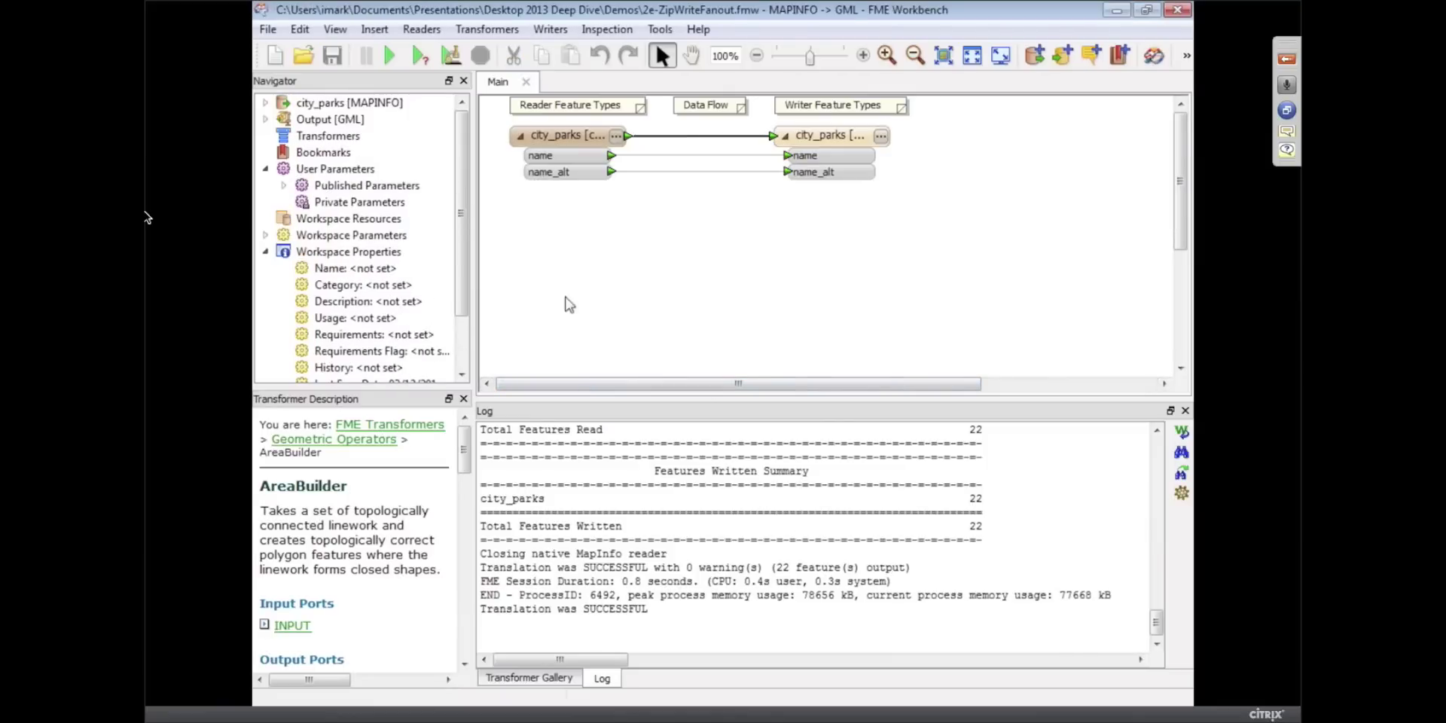
click(265, 119)
scroll(421, 210, down, 4)
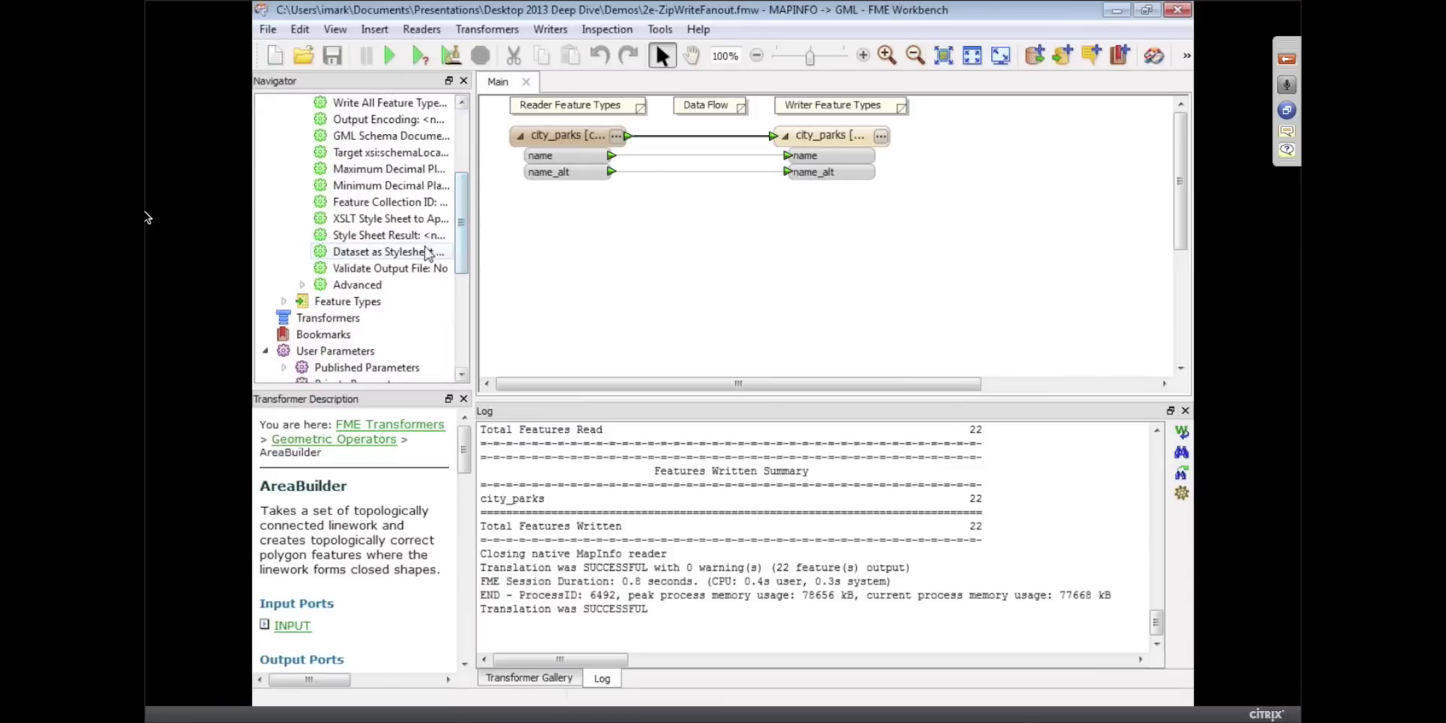
click(302, 285)
scroll(445, 296, down, 3)
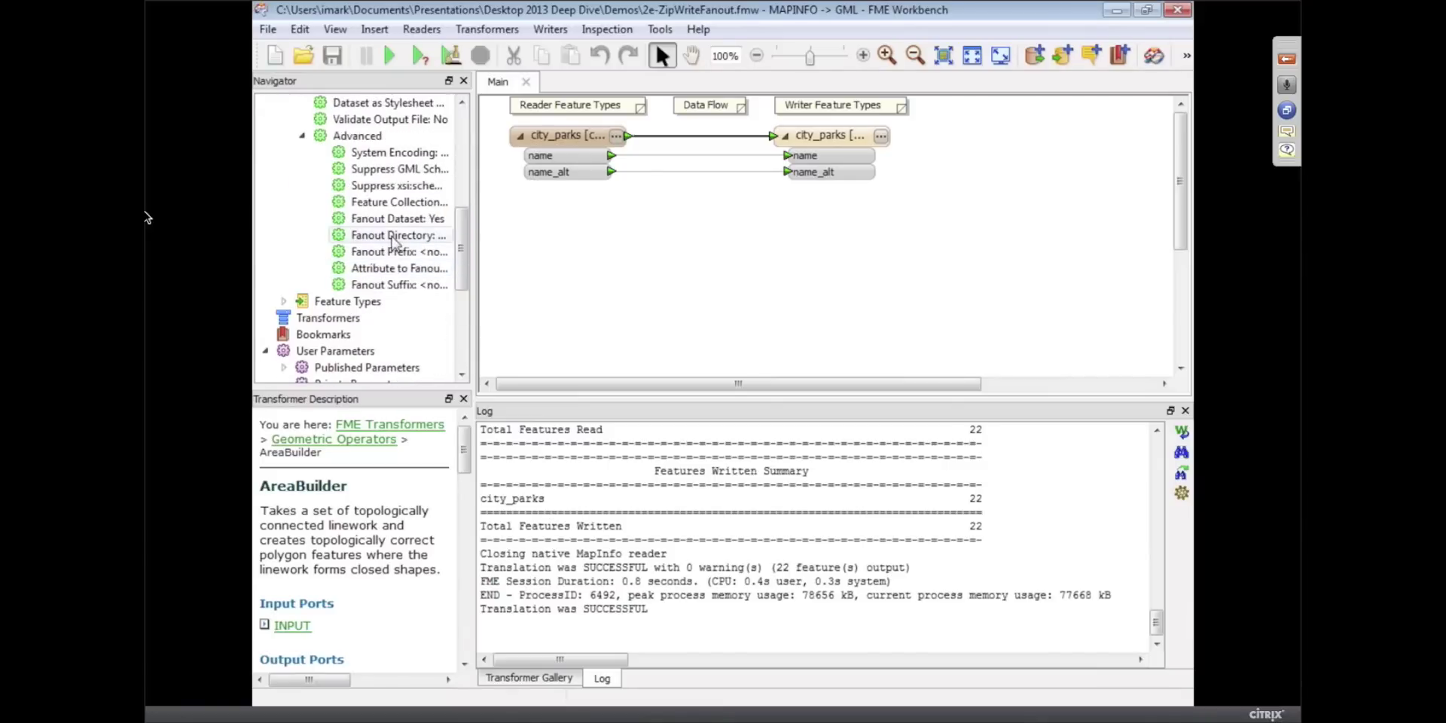
double_click(391, 218)
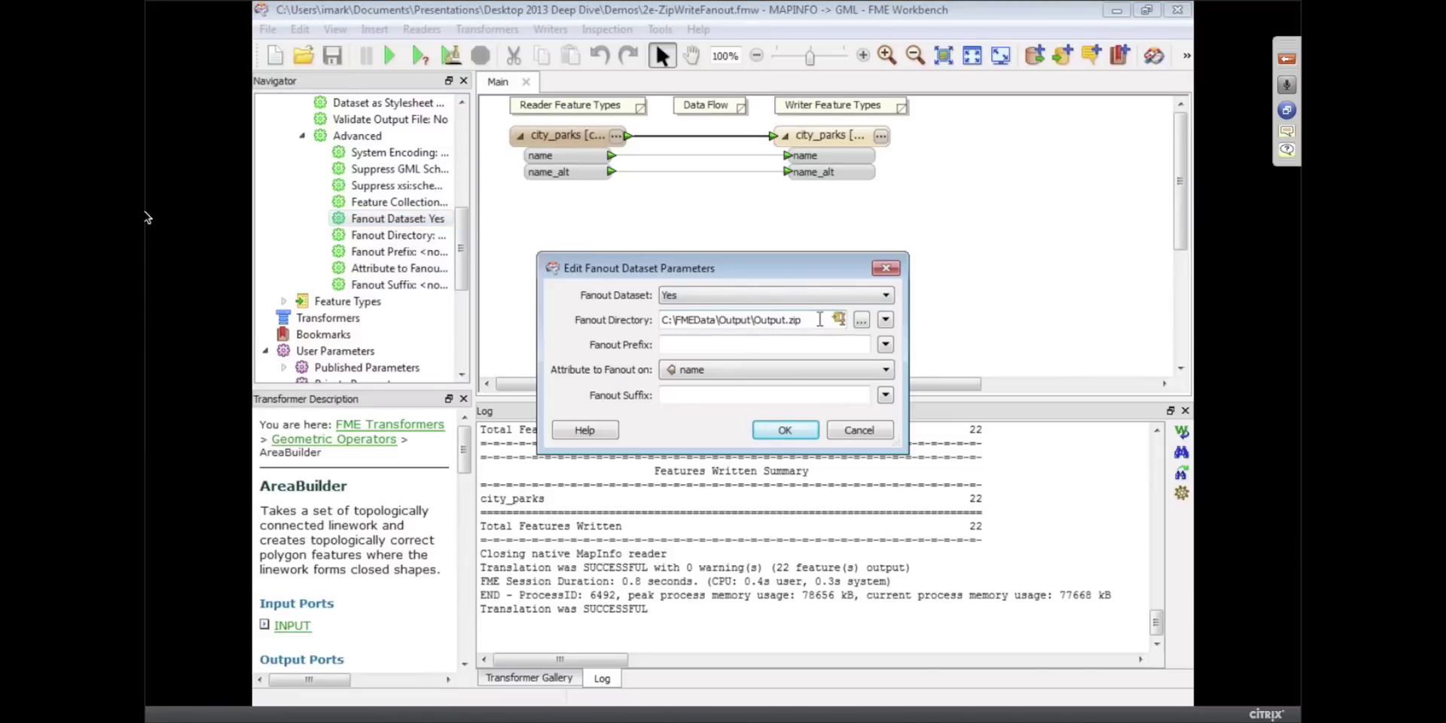
Accept the fanout settings, run the translation, and open the writer's output folder.
click(782, 428)
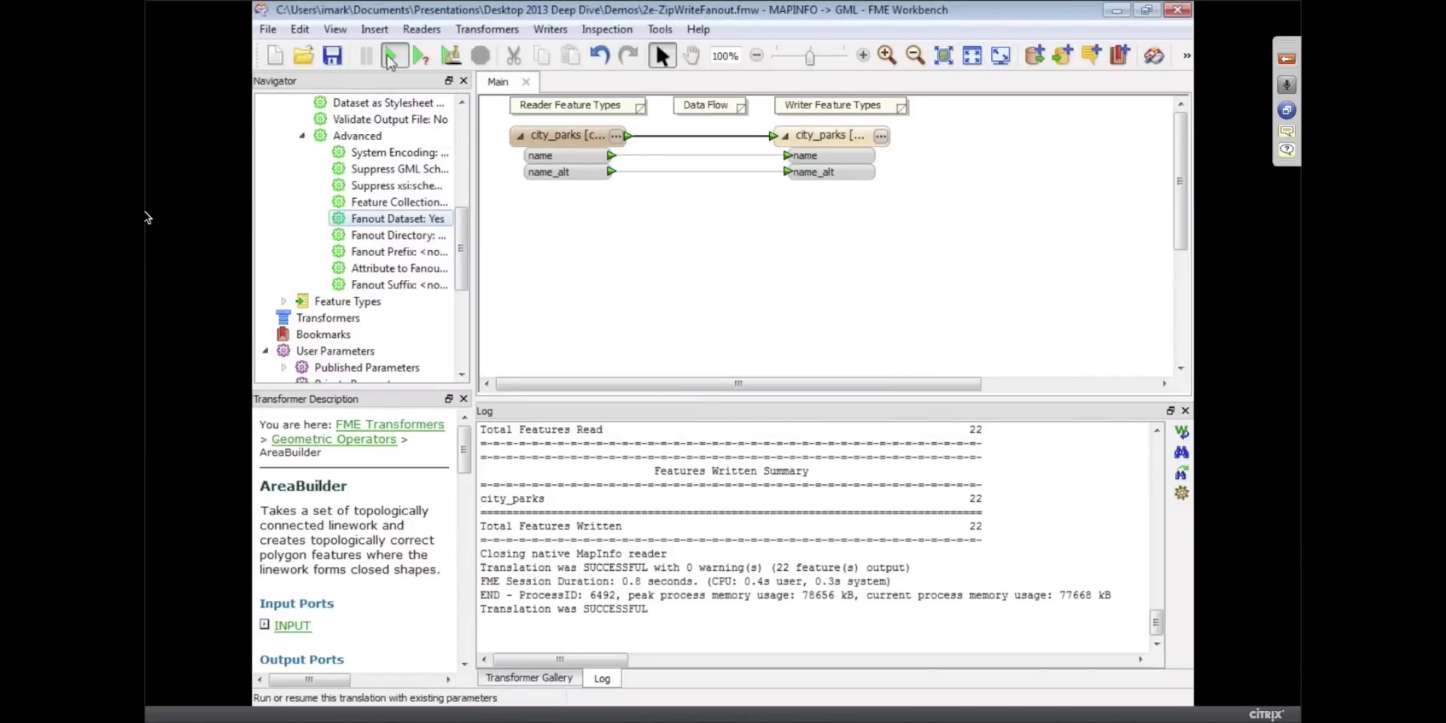
click(390, 55)
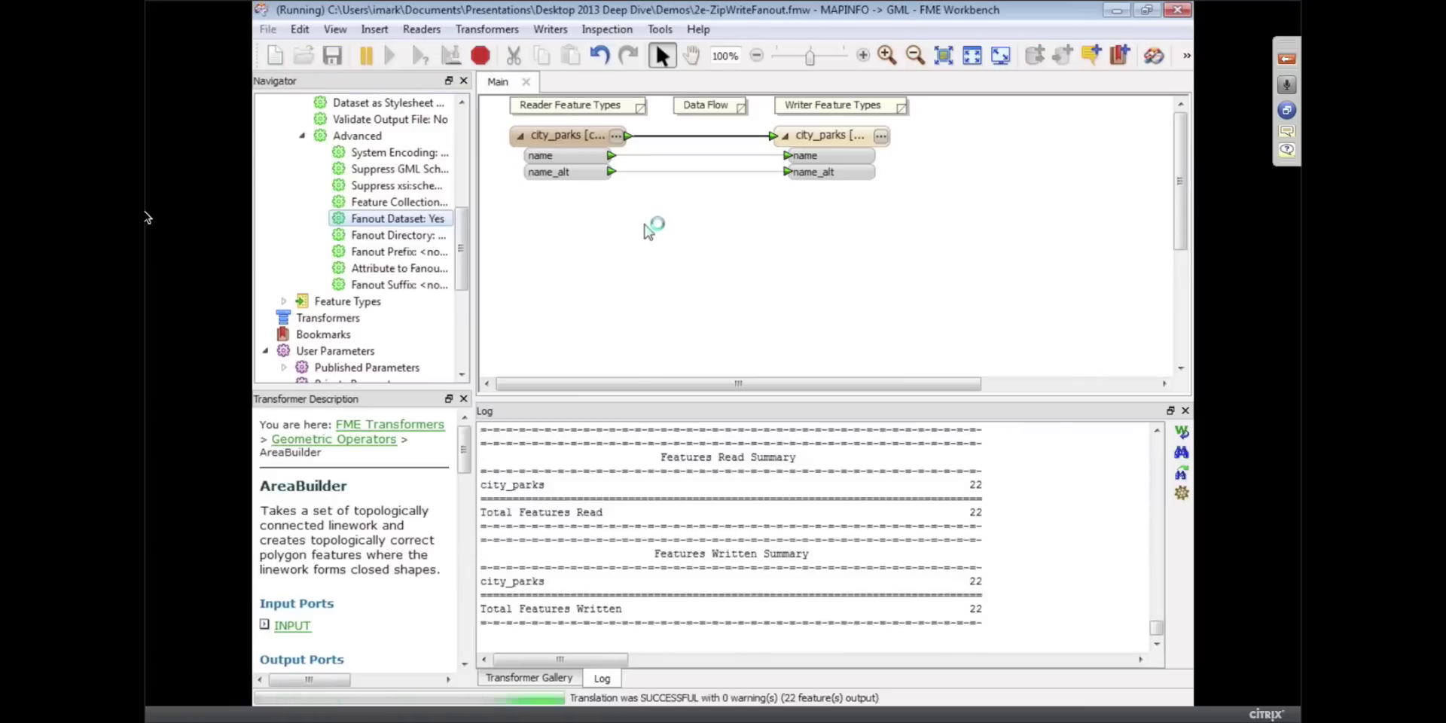
right_click(820, 151)
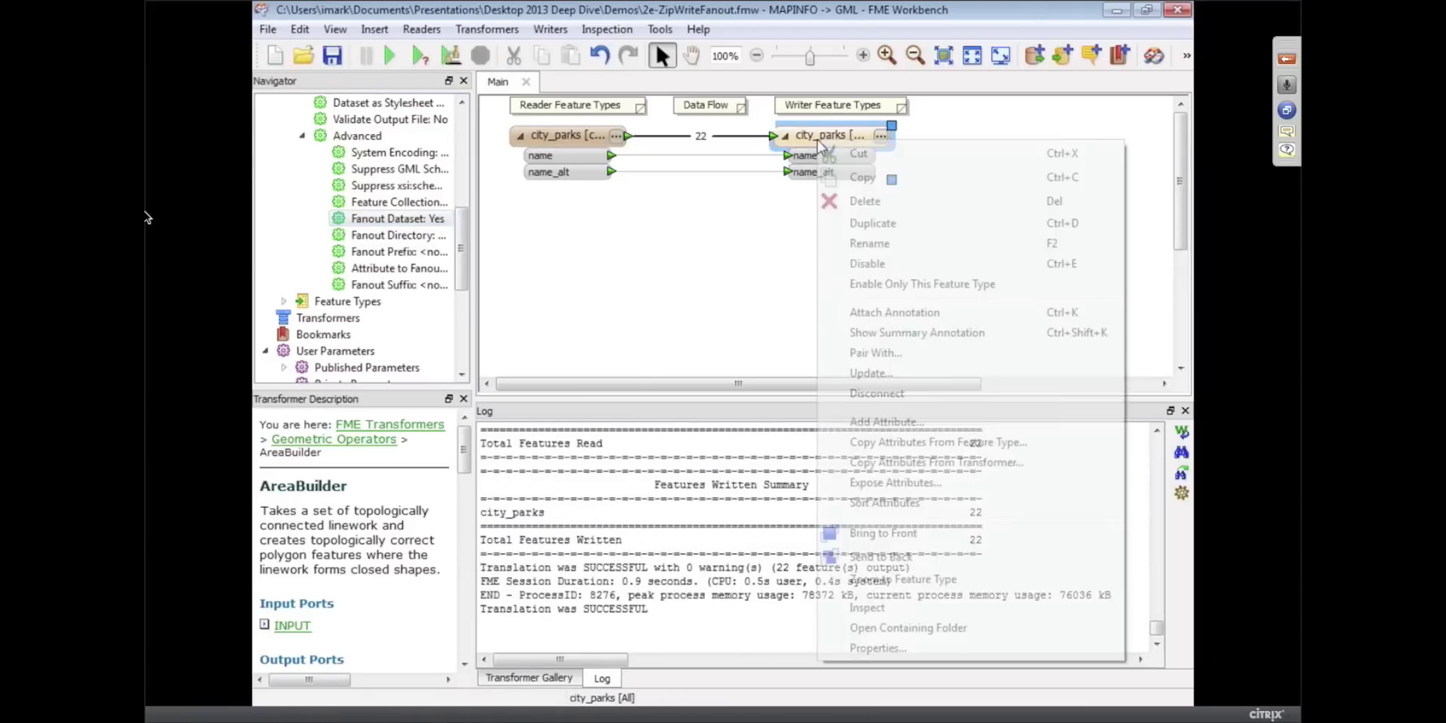
click(931, 628)
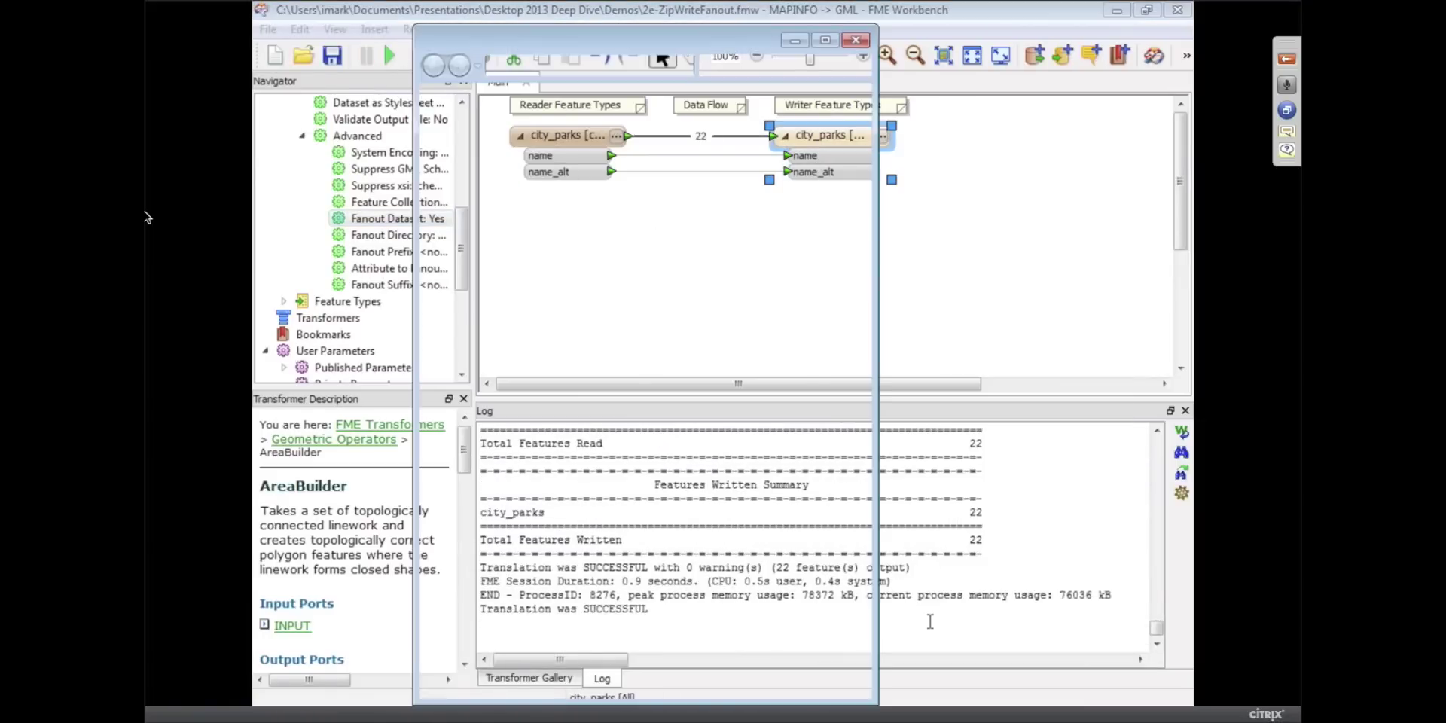
Open Output.zip to see per-park GML and XSD files, then close it and the Output folder.
double_click(672, 250)
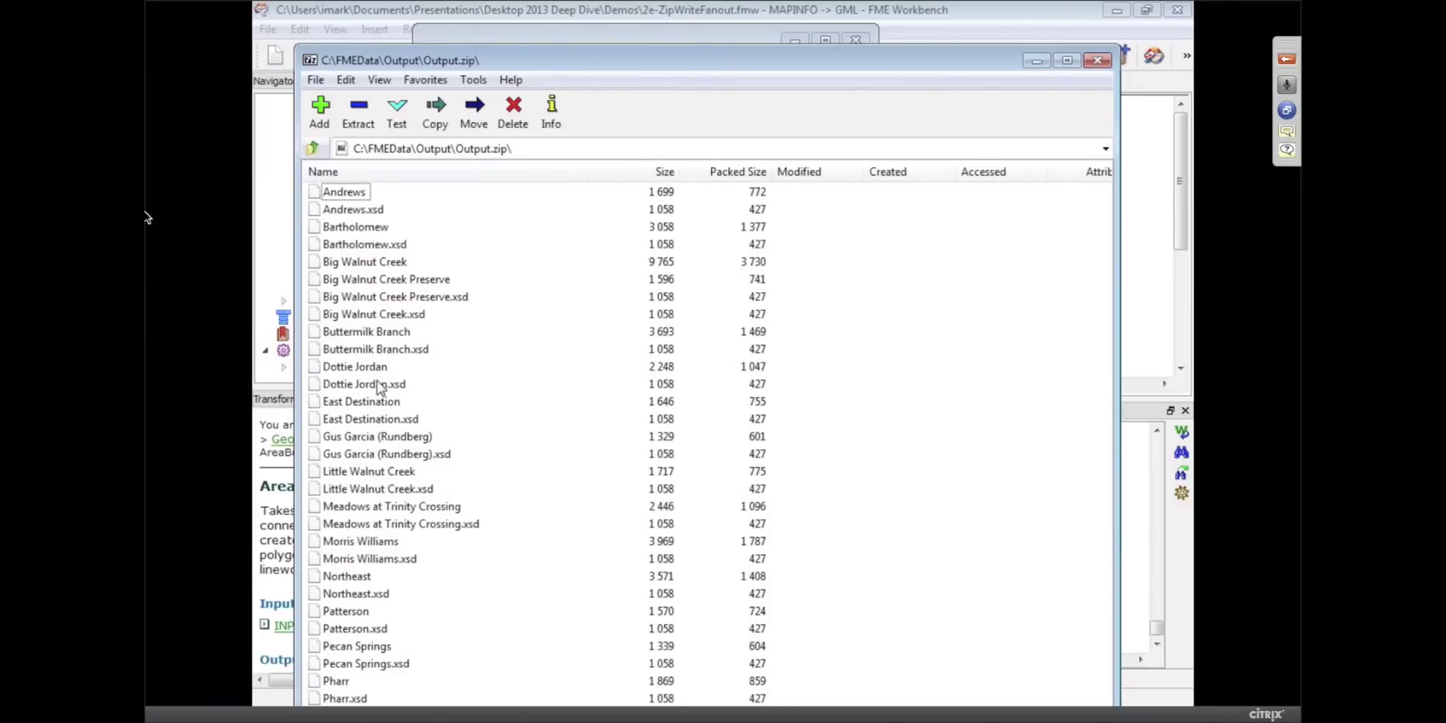
click(1097, 62)
click(855, 39)
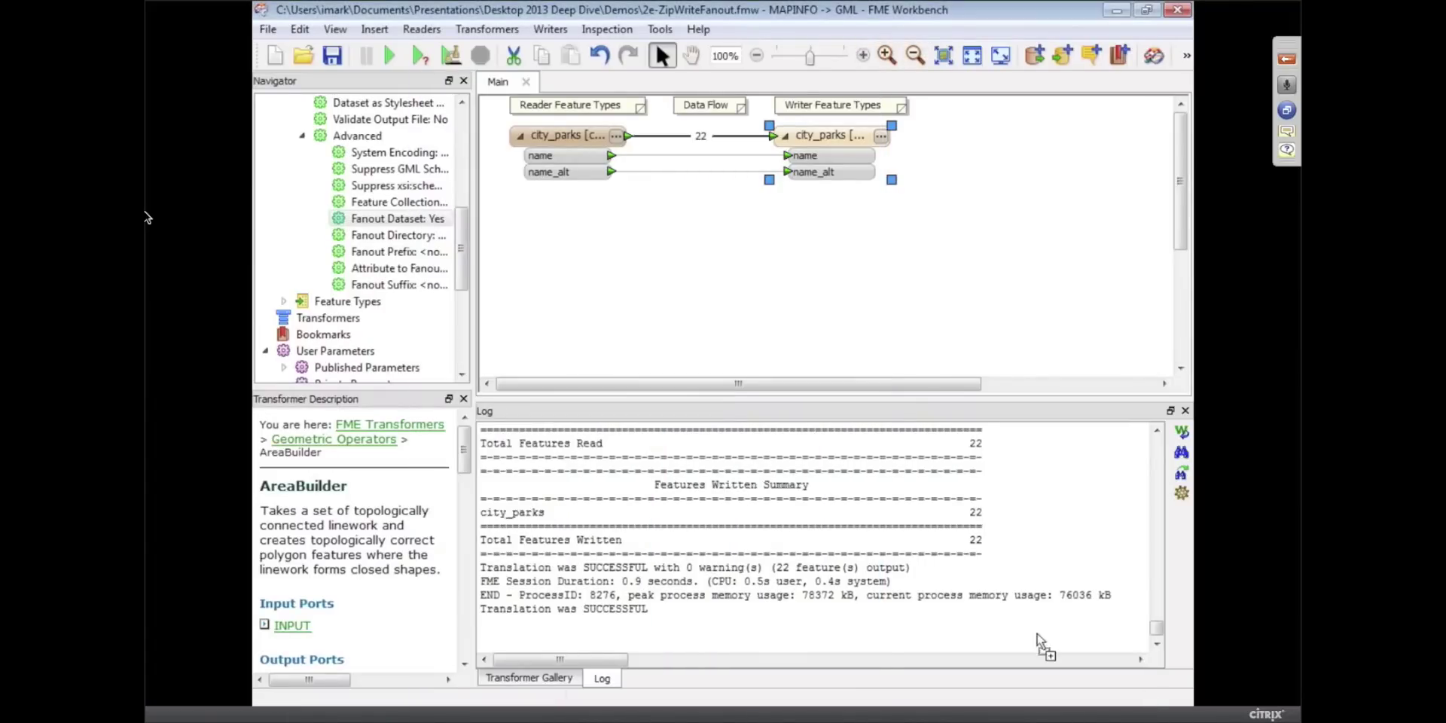
Open 2e-ZipWriteGeneric without saving, then run it with Esri Shape output into Output.zip.
key(alt+F4)
click(829, 395)
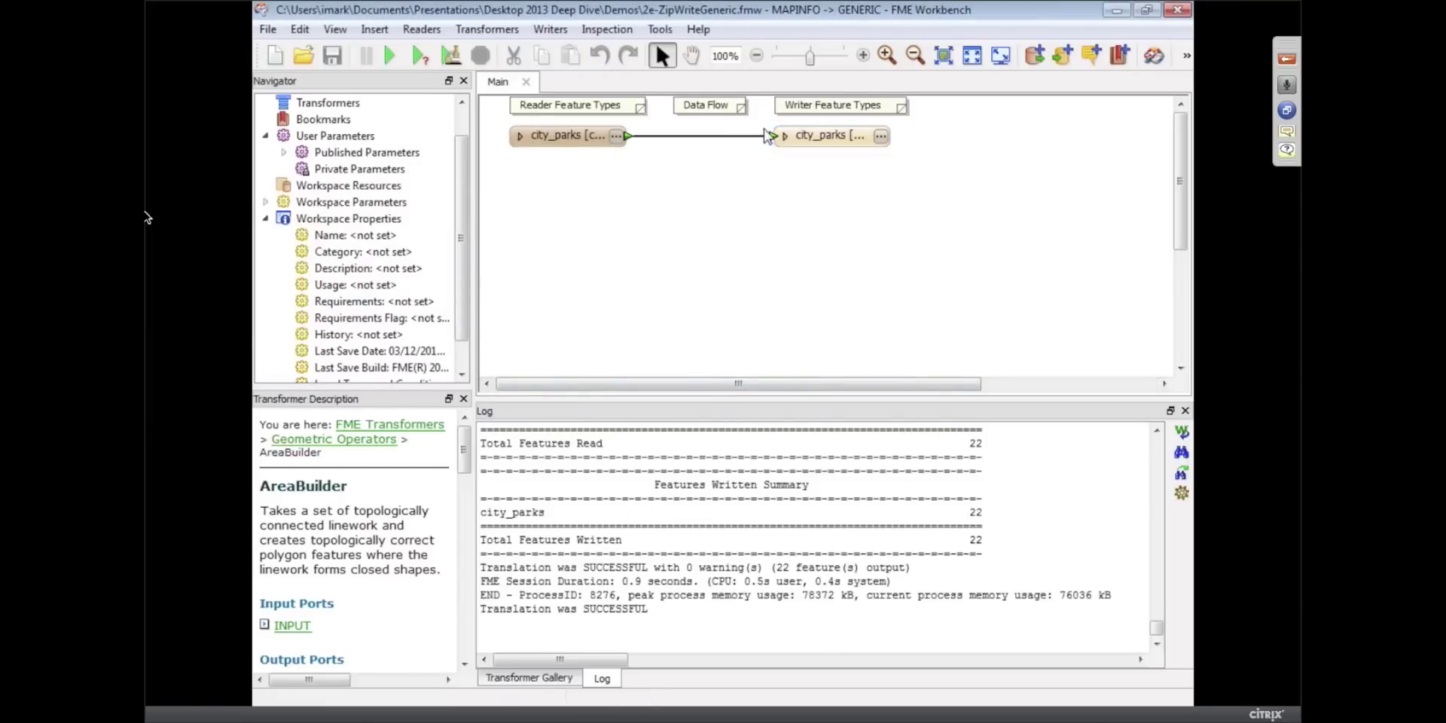
click(418, 60)
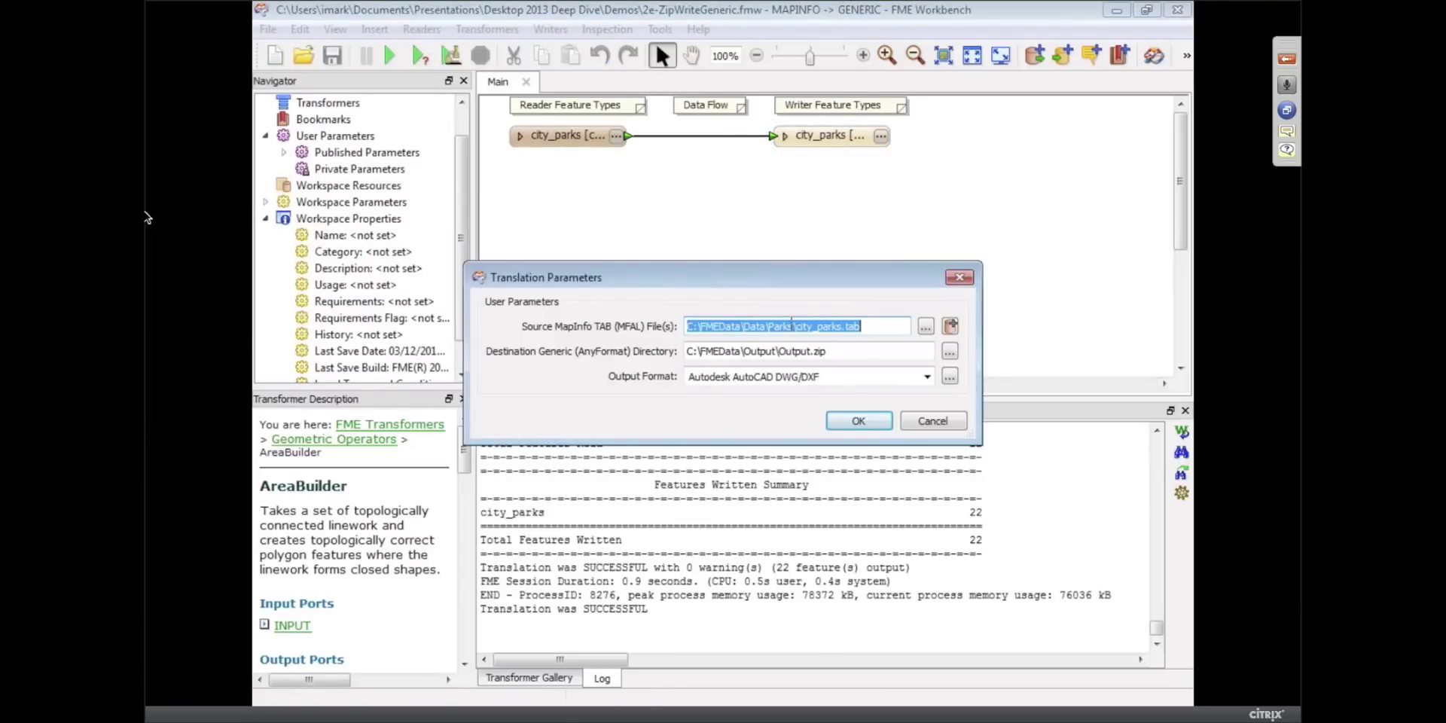
click(927, 377)
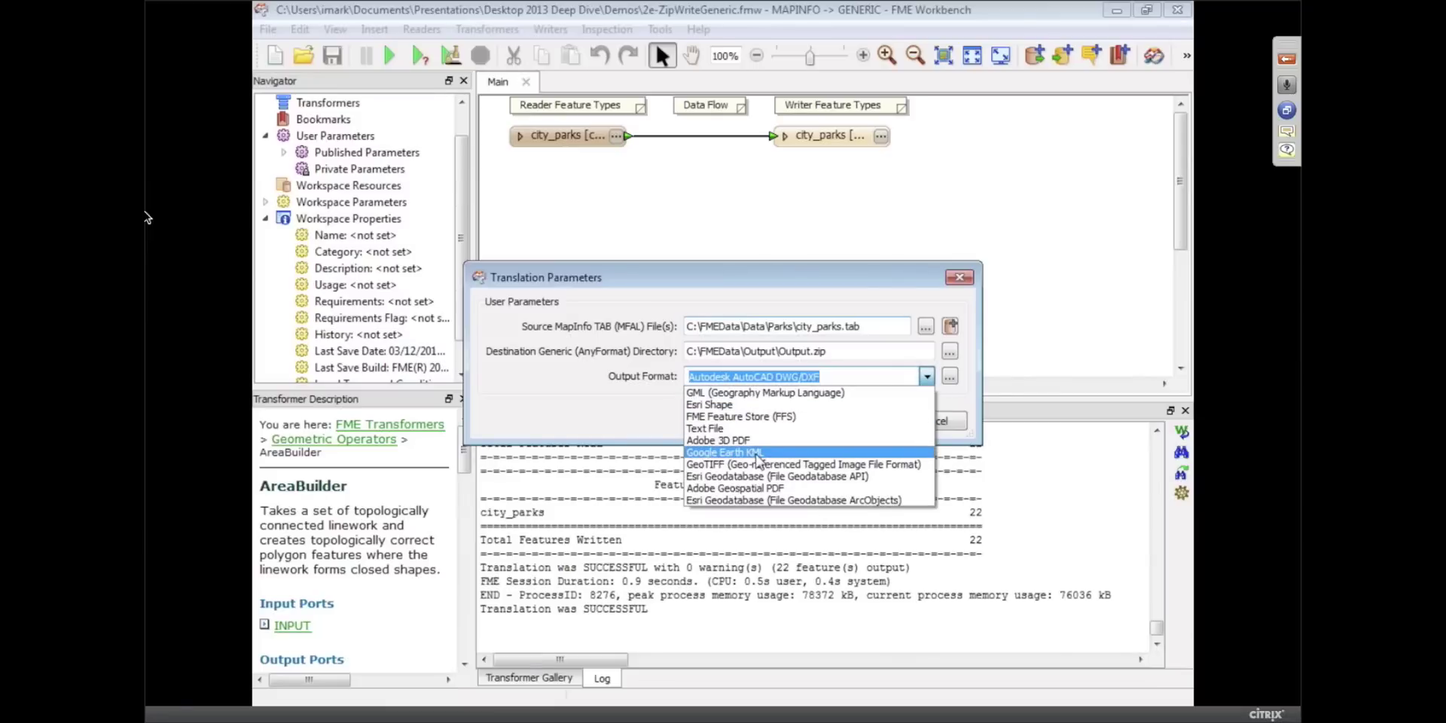
click(738, 404)
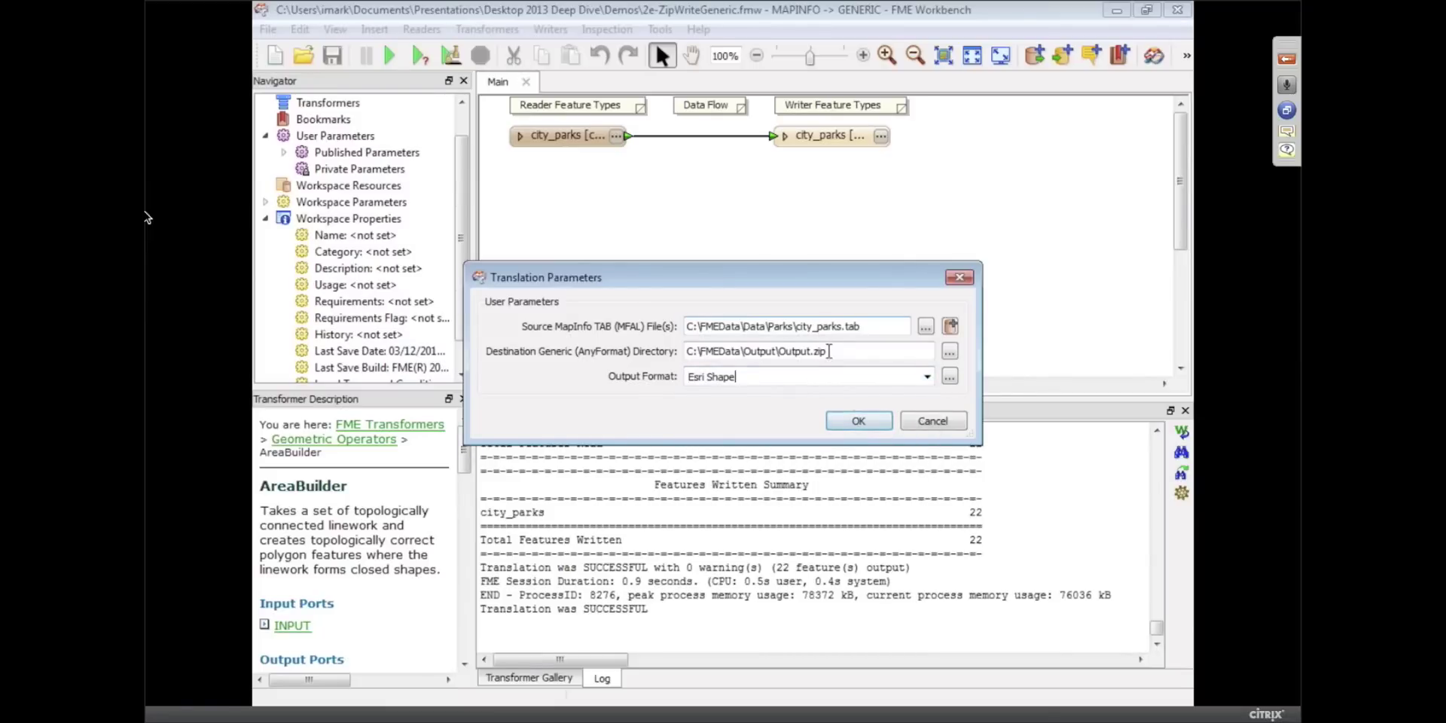
click(859, 421)
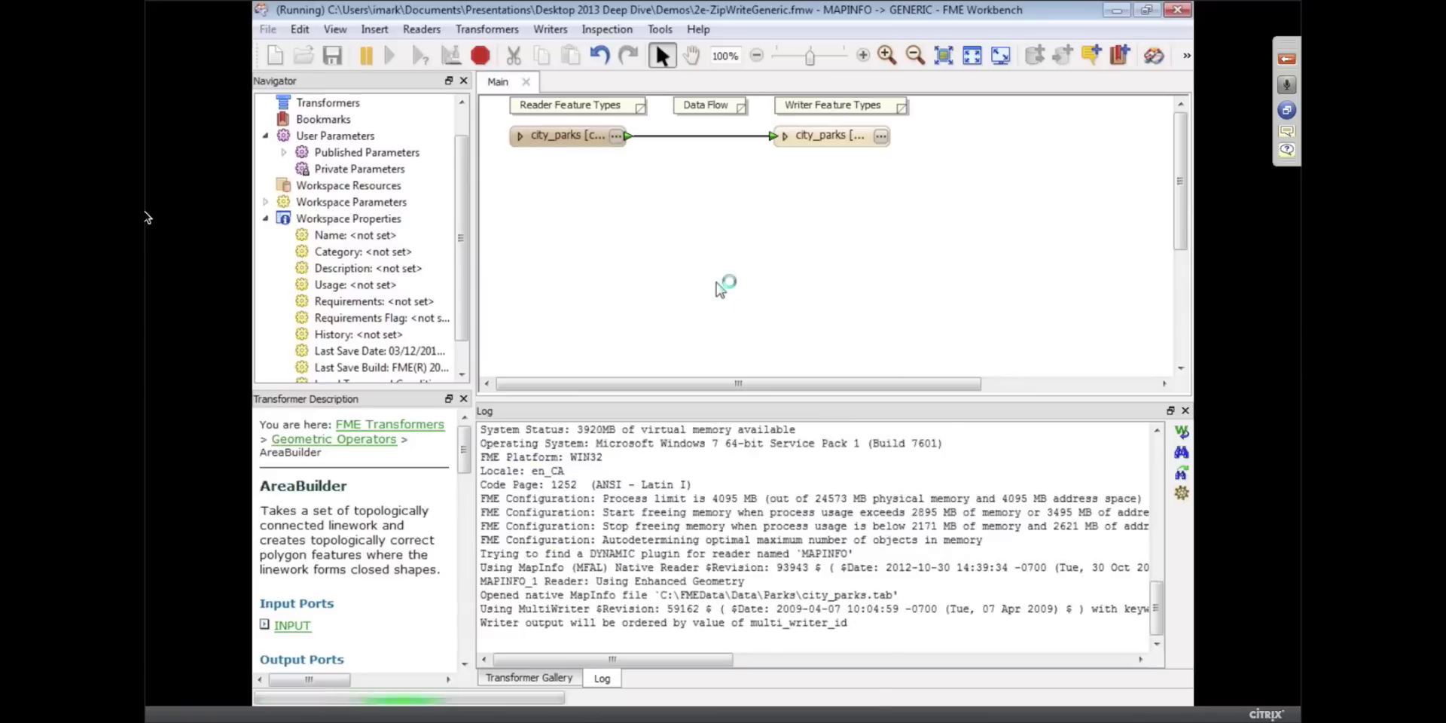
right_click(813, 143)
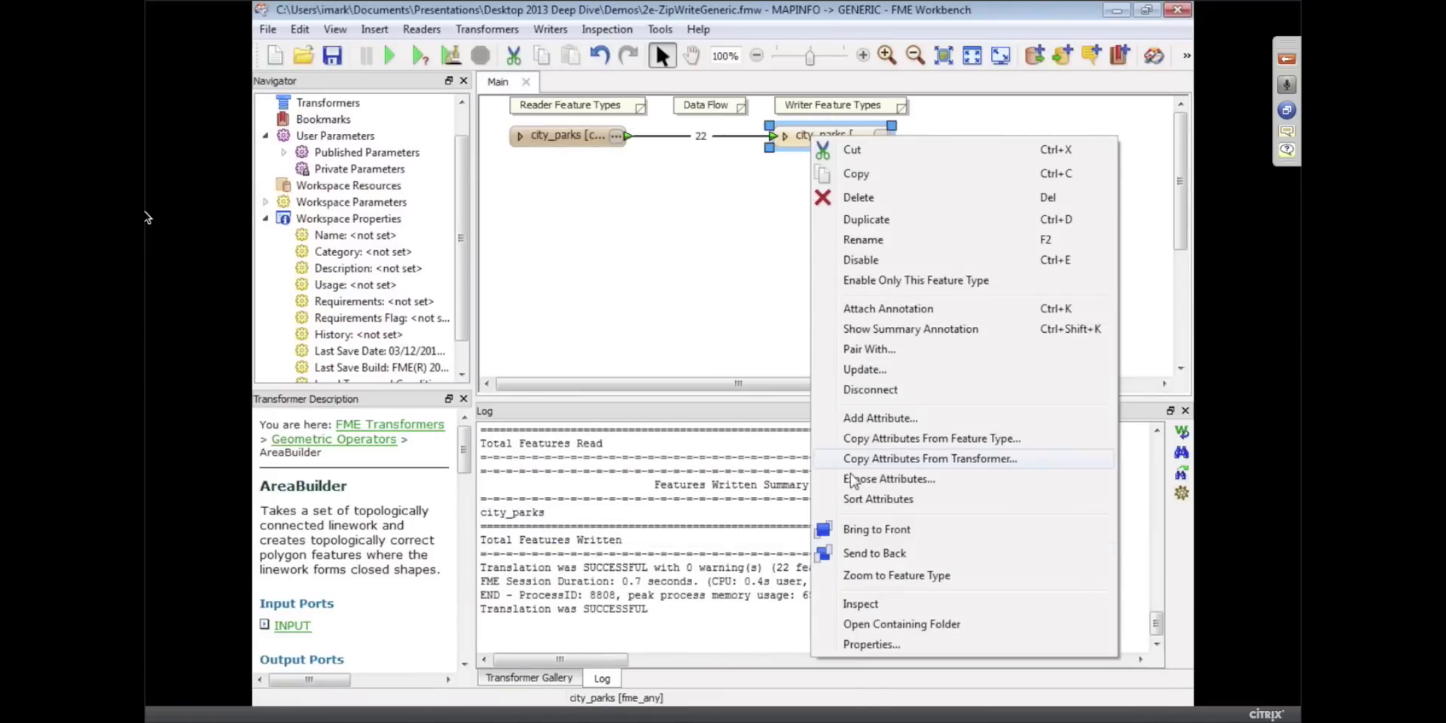
click(880, 624)
double_click(670, 250)
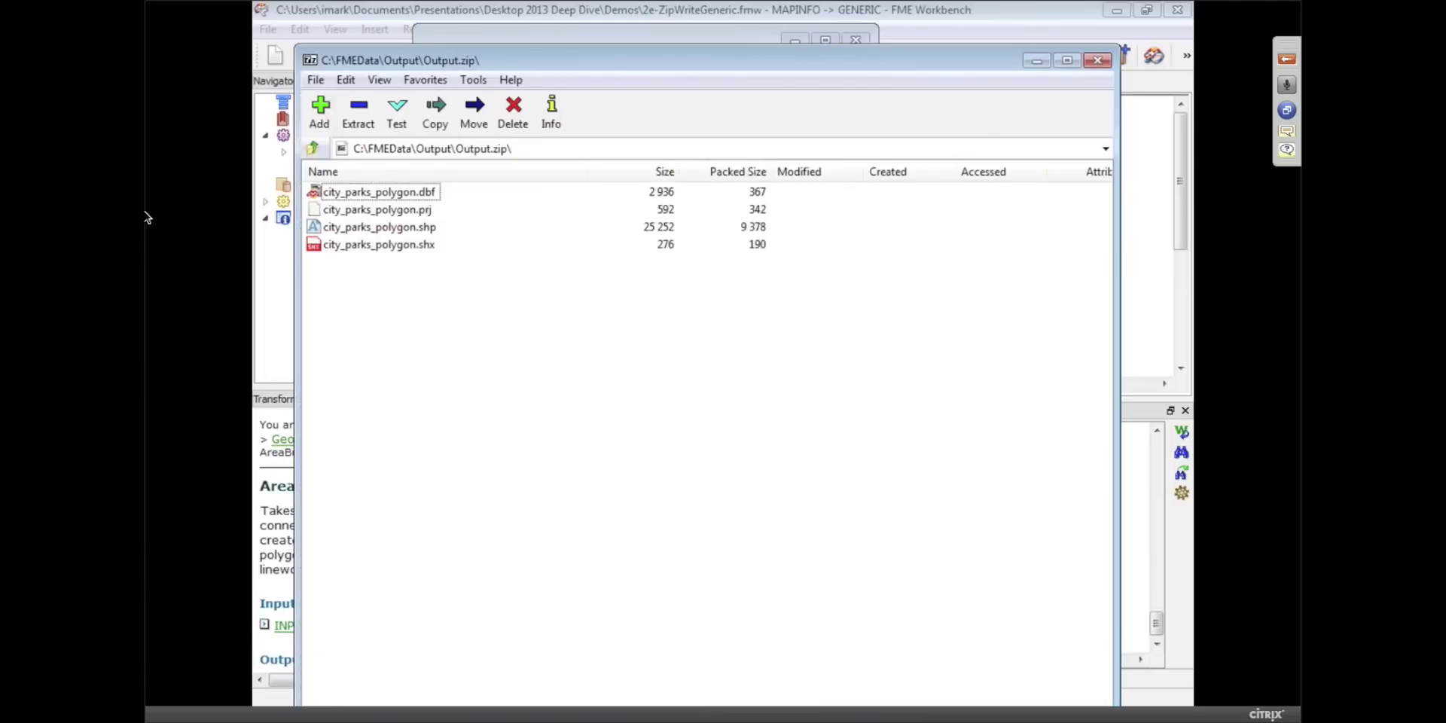
click(1097, 60)
click(856, 39)
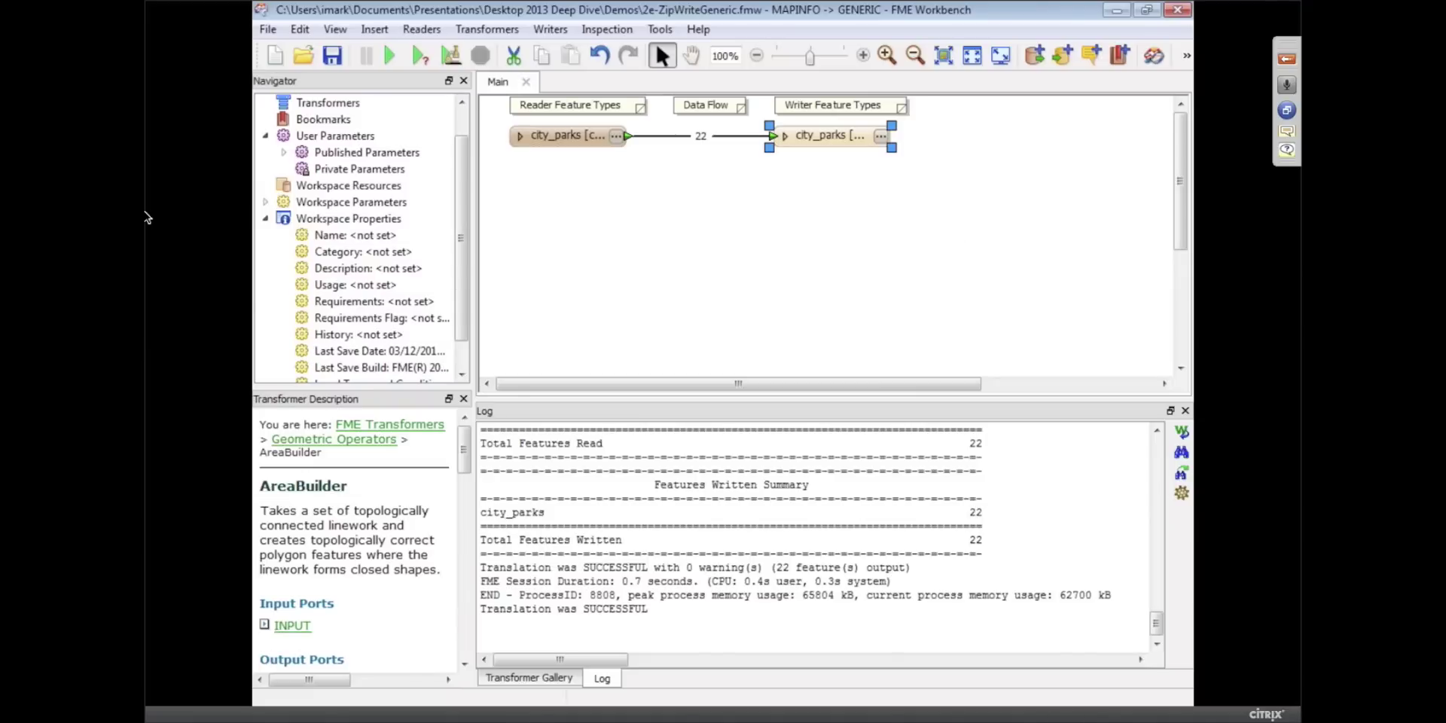
Download the Example7Complete job's result zip from FME Server and open it with FME Universal Viewer.
click(147, 218)
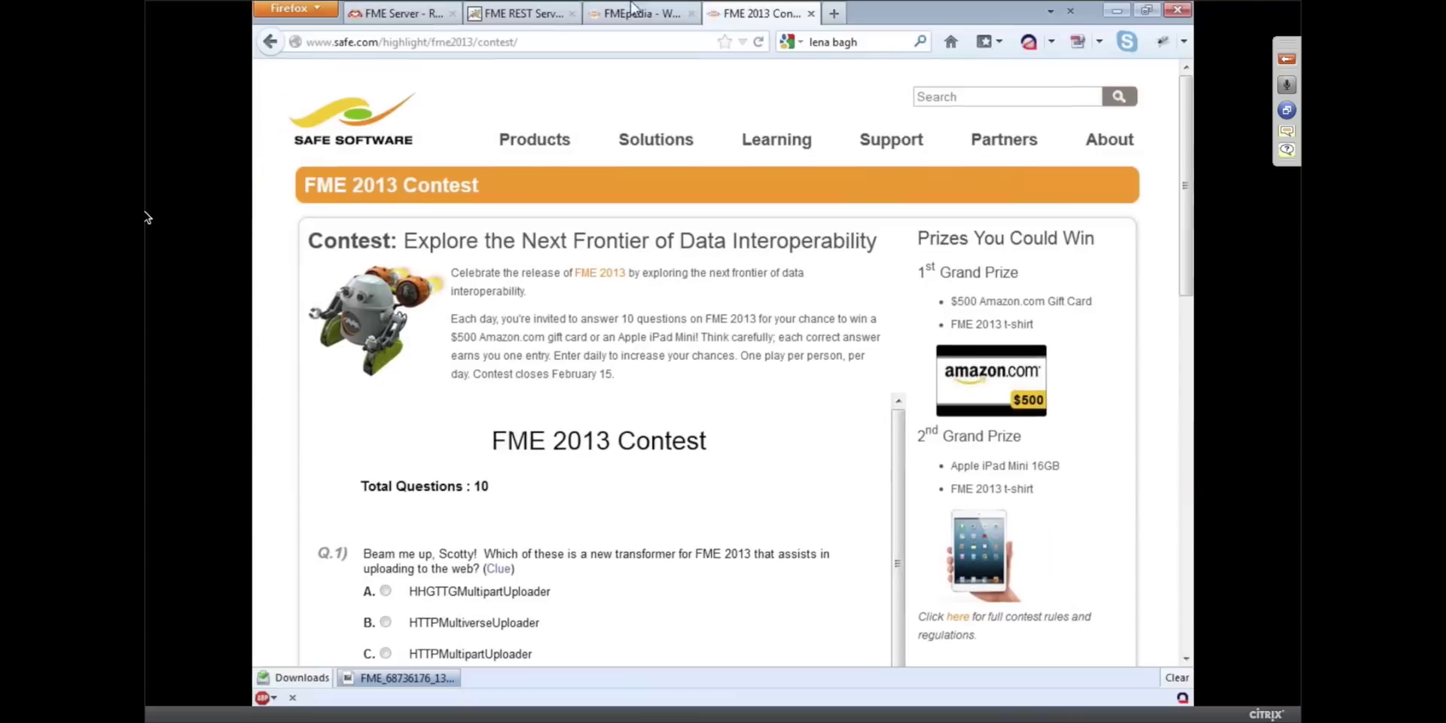
click(417, 21)
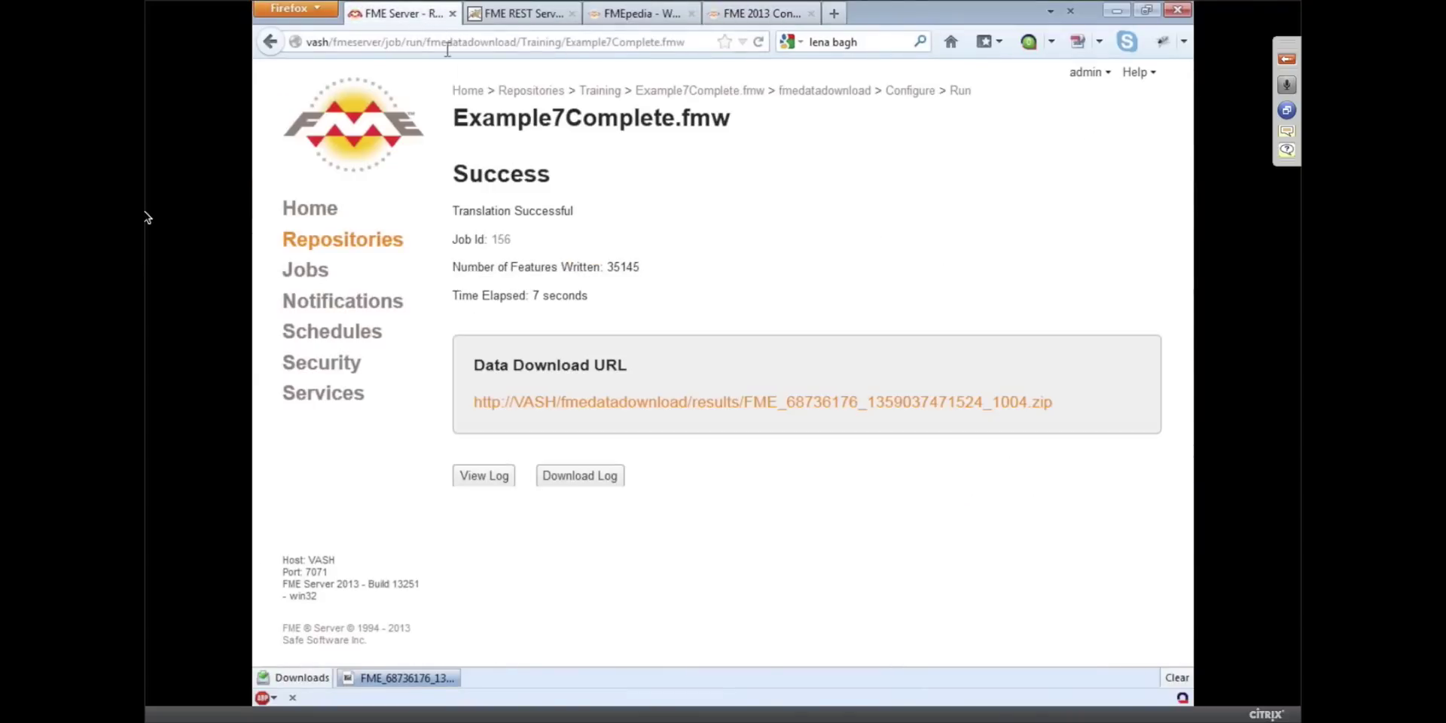
click(772, 409)
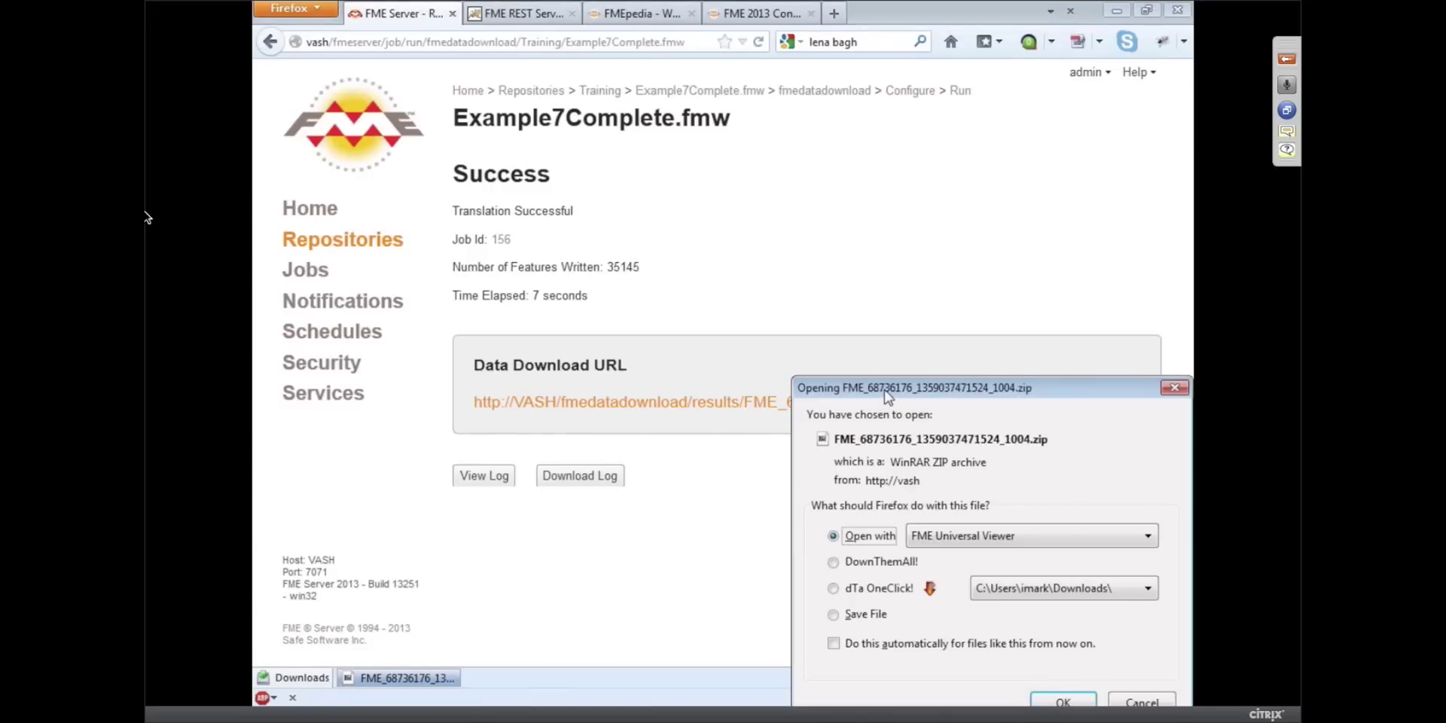
drag(889, 391, 631, 175)
click(717, 314)
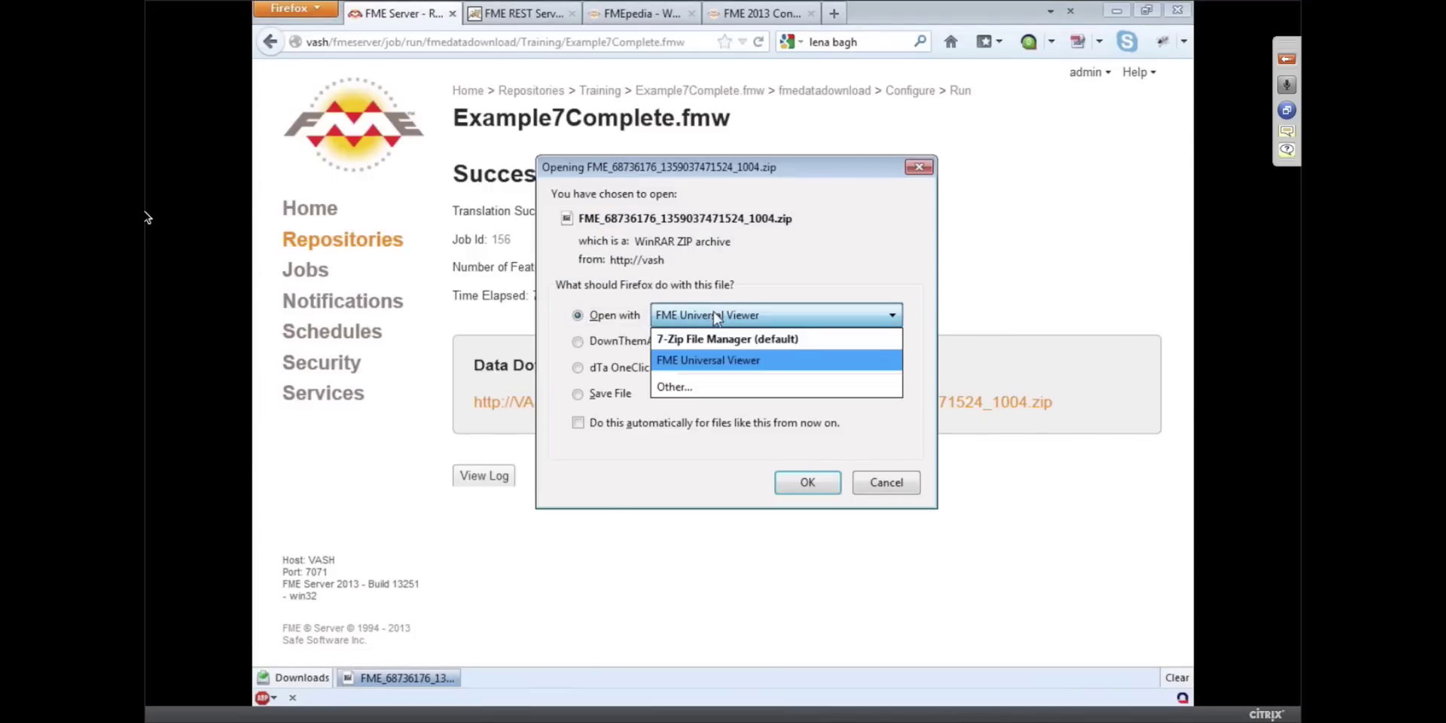
click(715, 316)
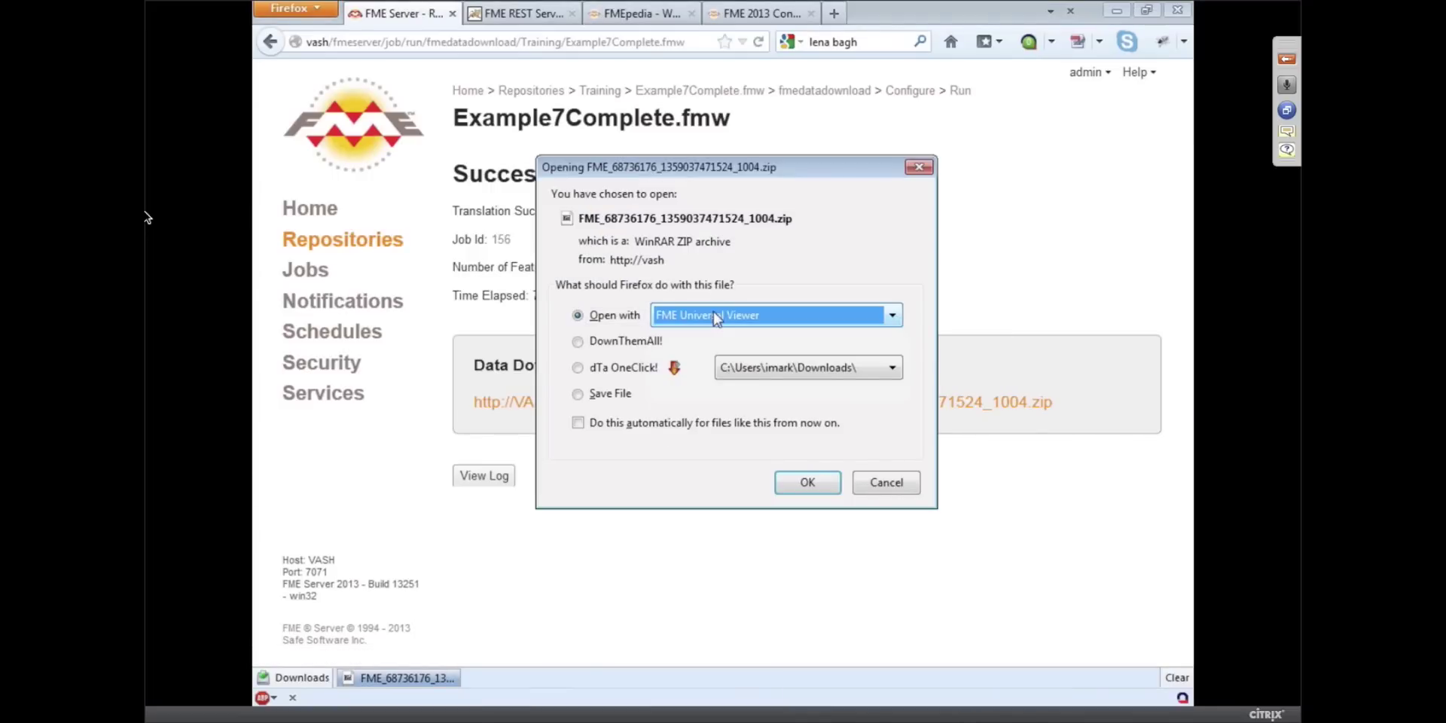
click(807, 480)
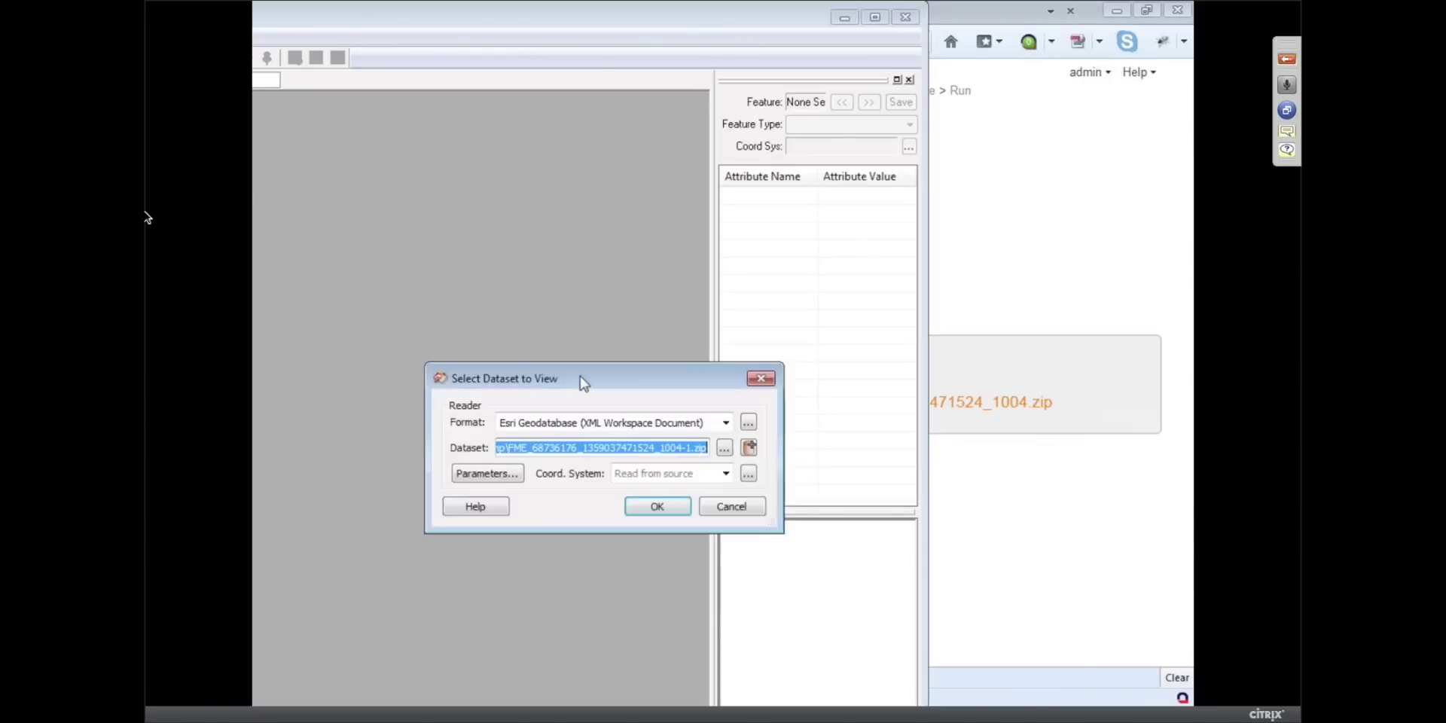
Read the downloaded zip with the Esri Shape format and maximize the viewer to show its 12 layers.
click(535, 426)
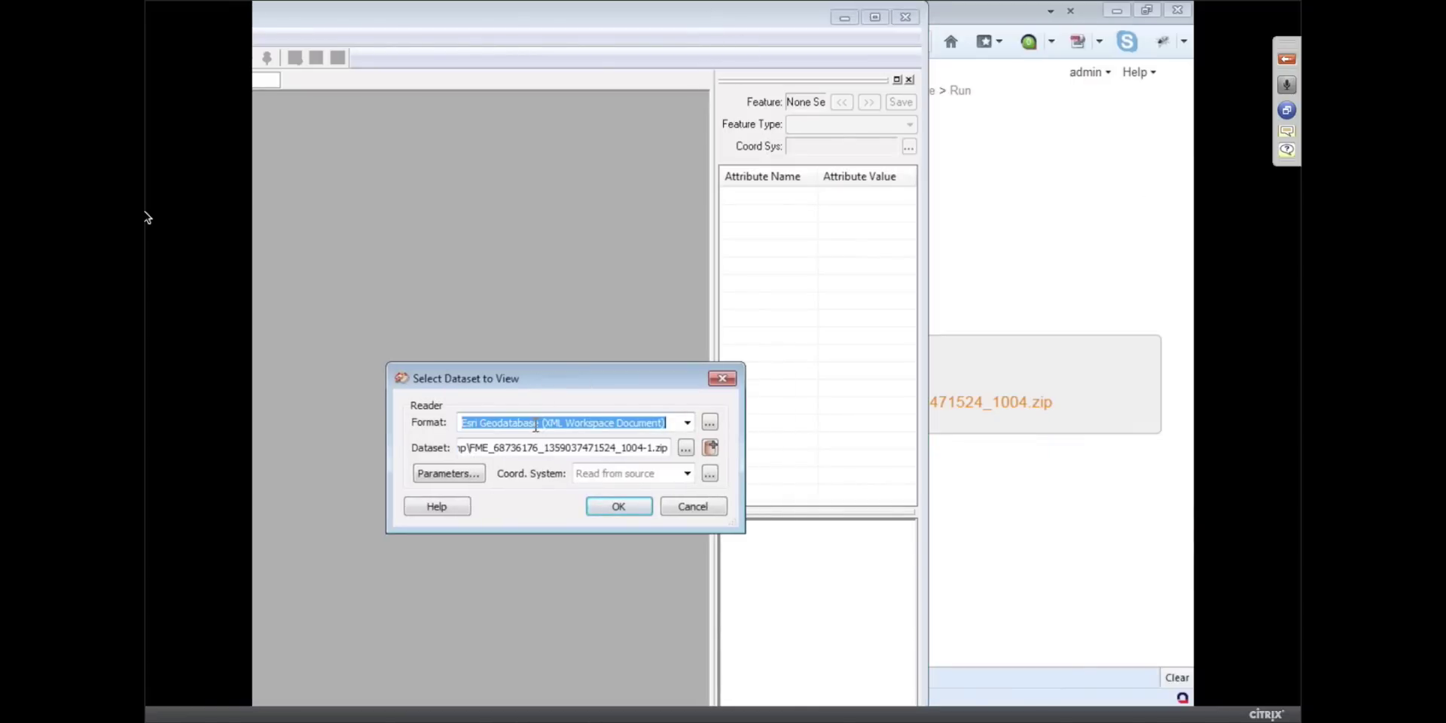
text(sha)
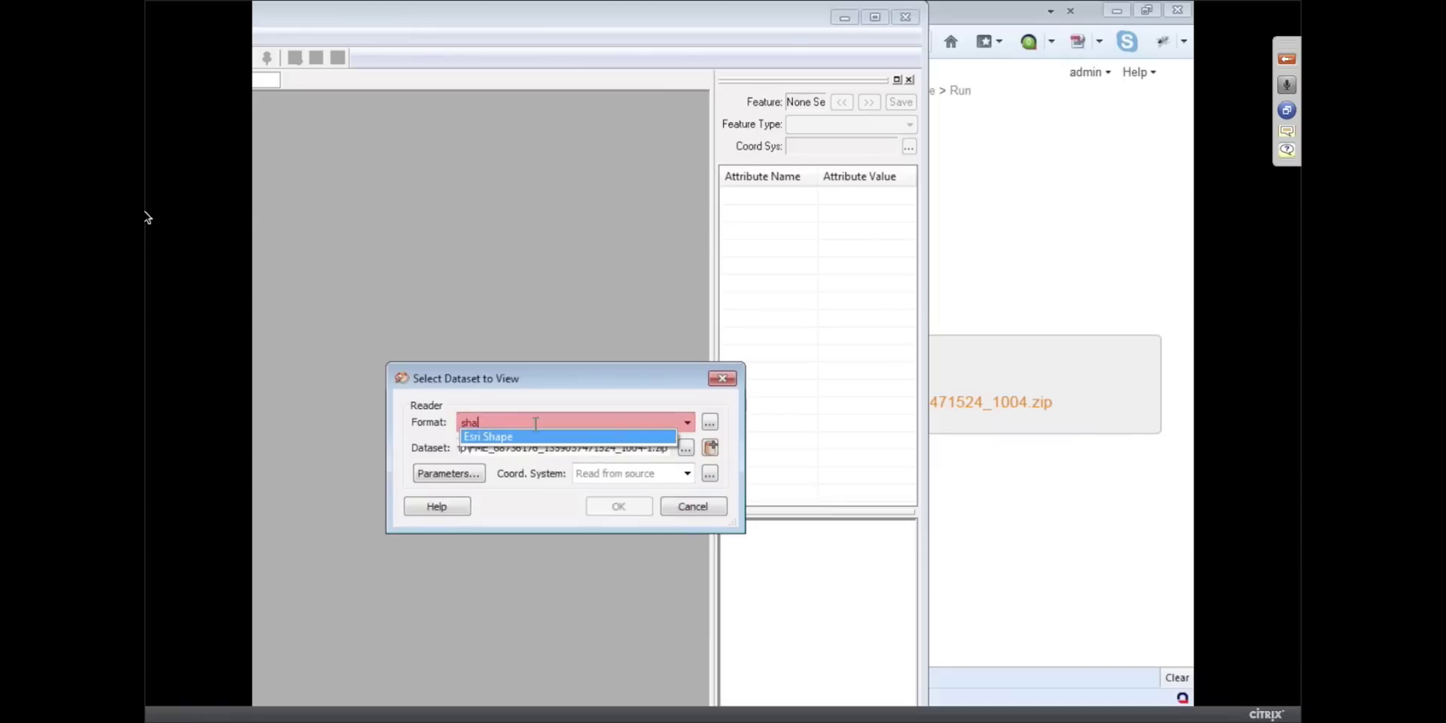
key(Tab)
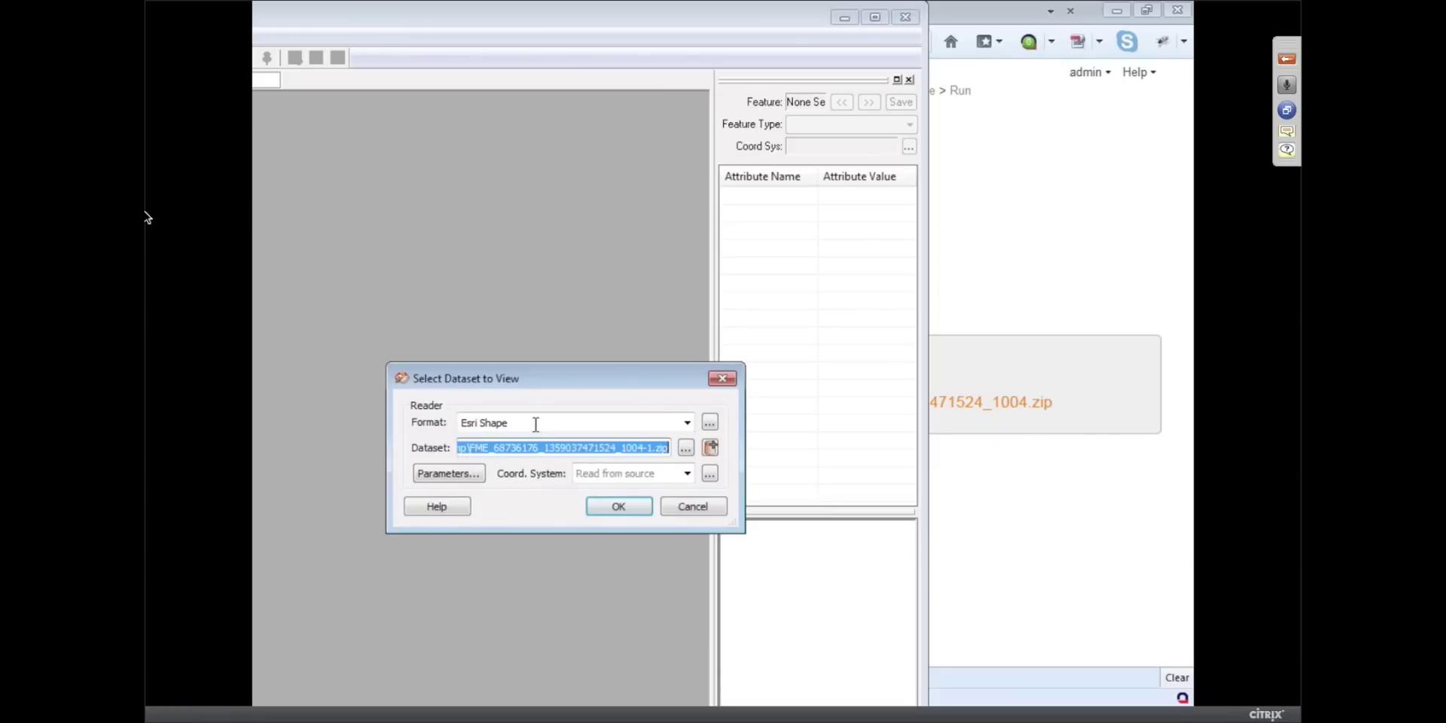
click(638, 508)
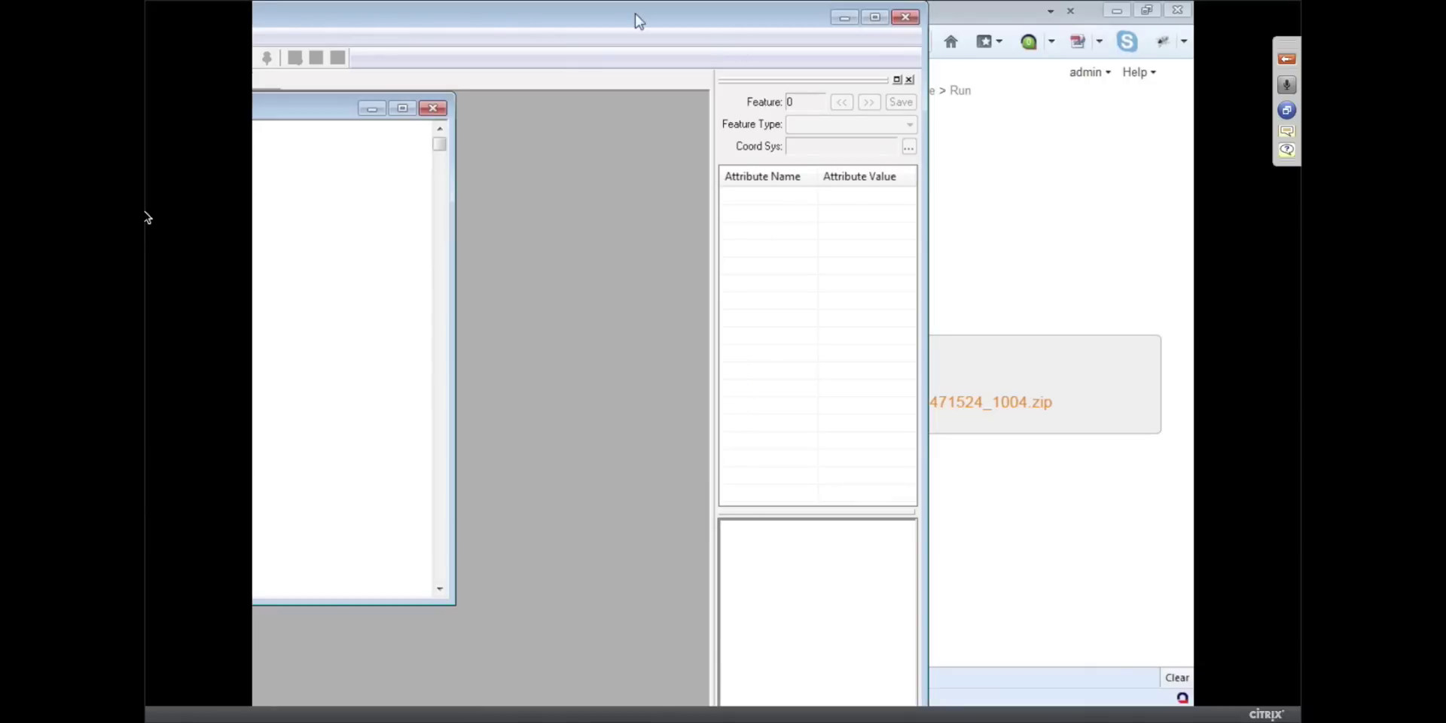
drag(637, 20, 646, 21)
click(883, 18)
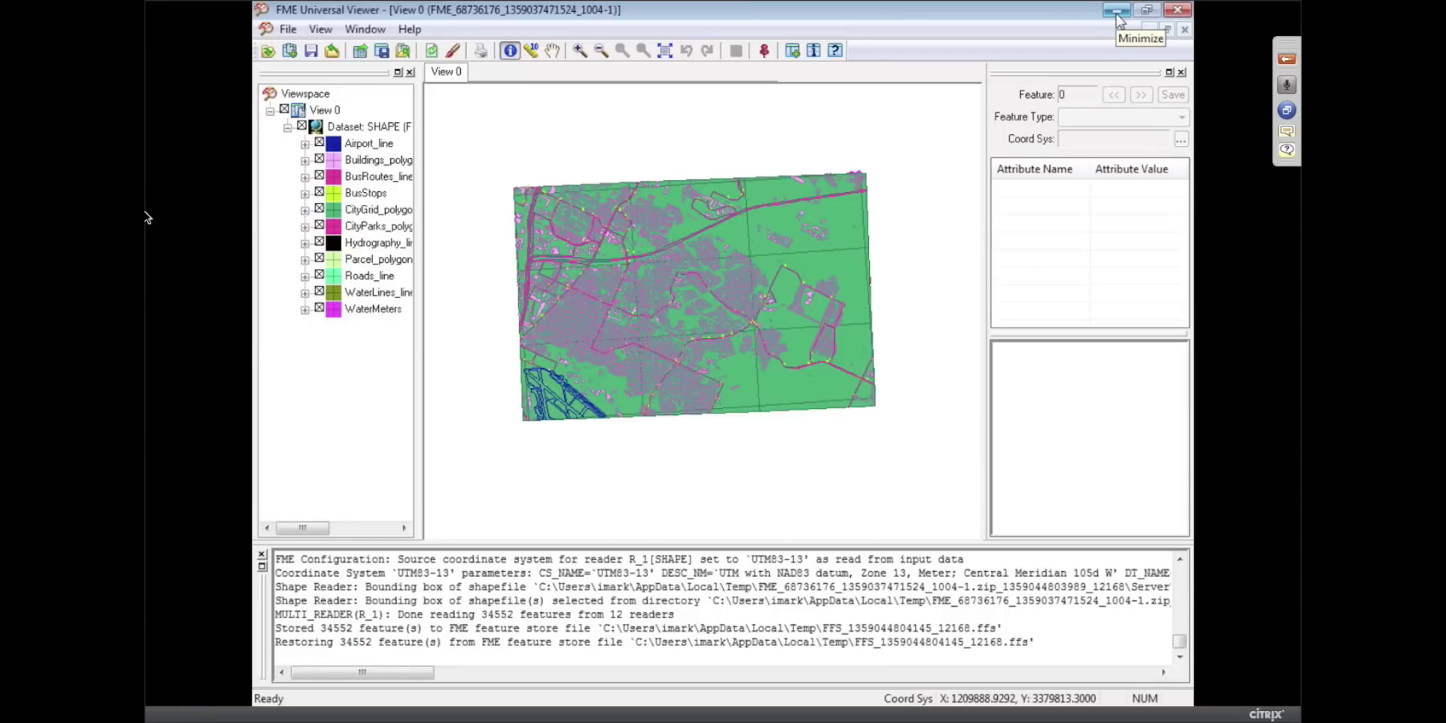
Close the Universal Viewer and minimize Firefox to bring FME Workbench forward.
click(1179, 10)
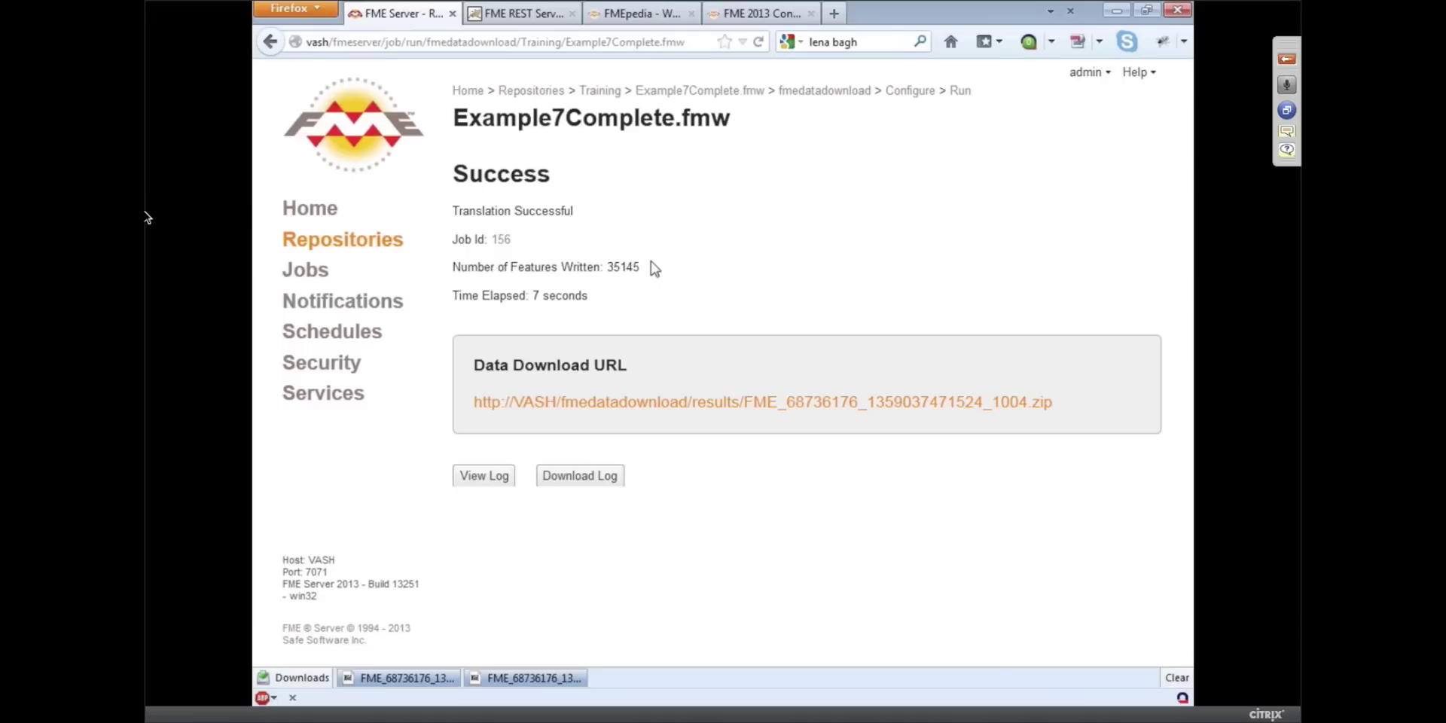
click(1116, 11)
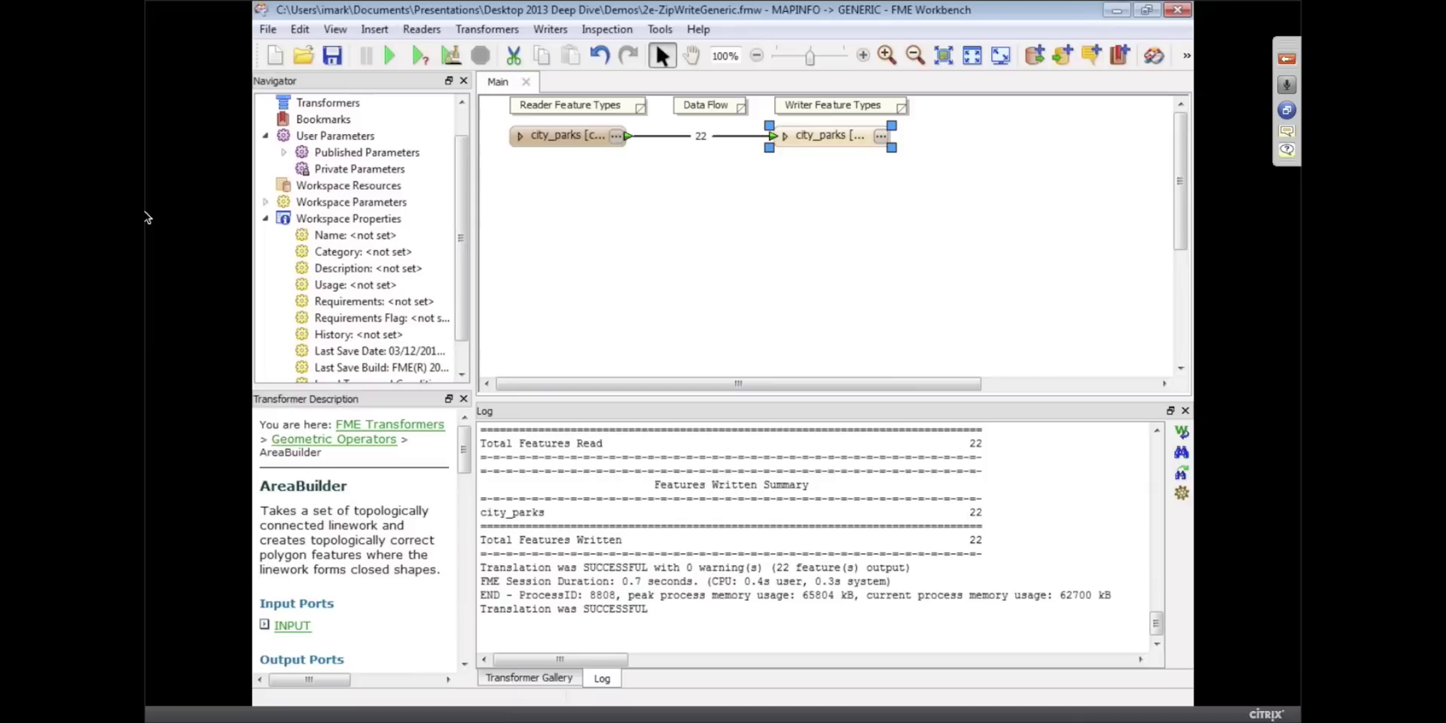
Open 3-WorkspaceRunner.fmw, discarding unsaved changes to 2e-ZipWriteGeneric.fmw.
click(147, 218)
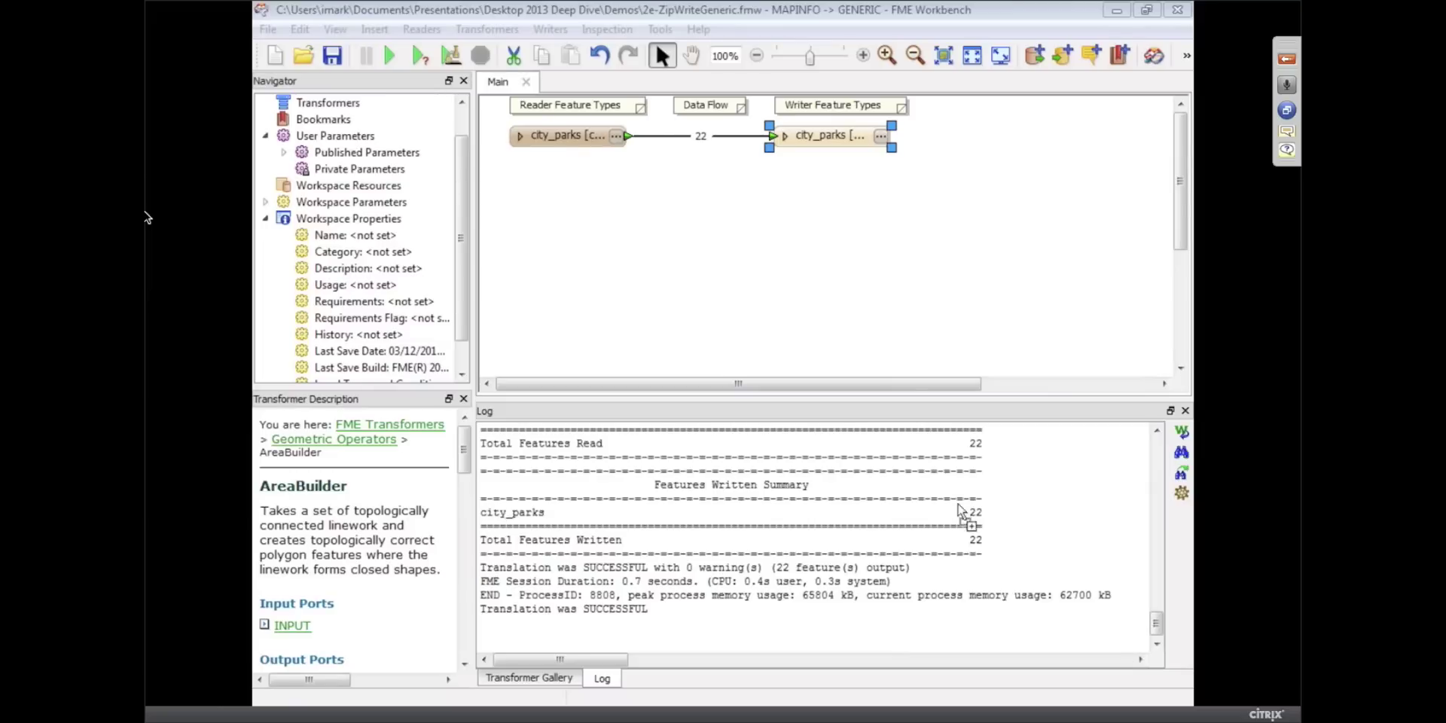
key(ctrl+o)
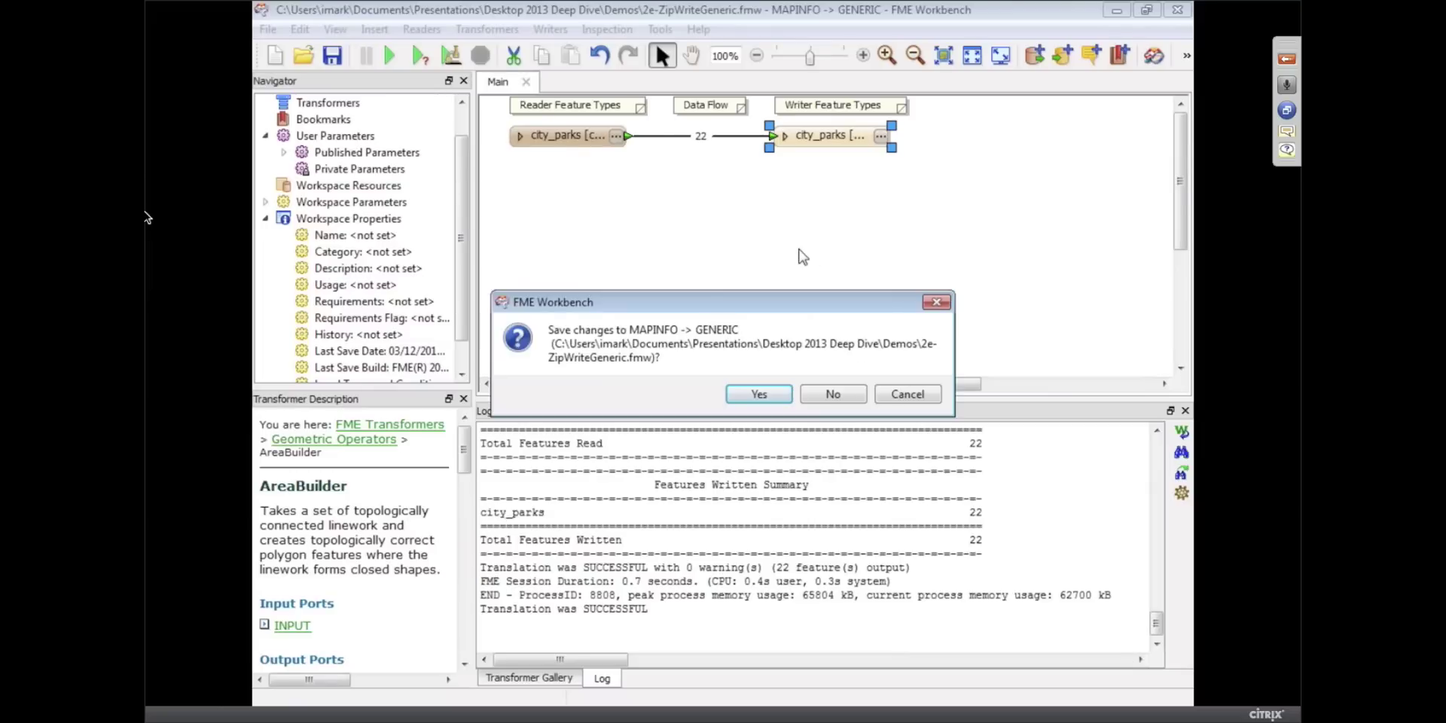
click(832, 396)
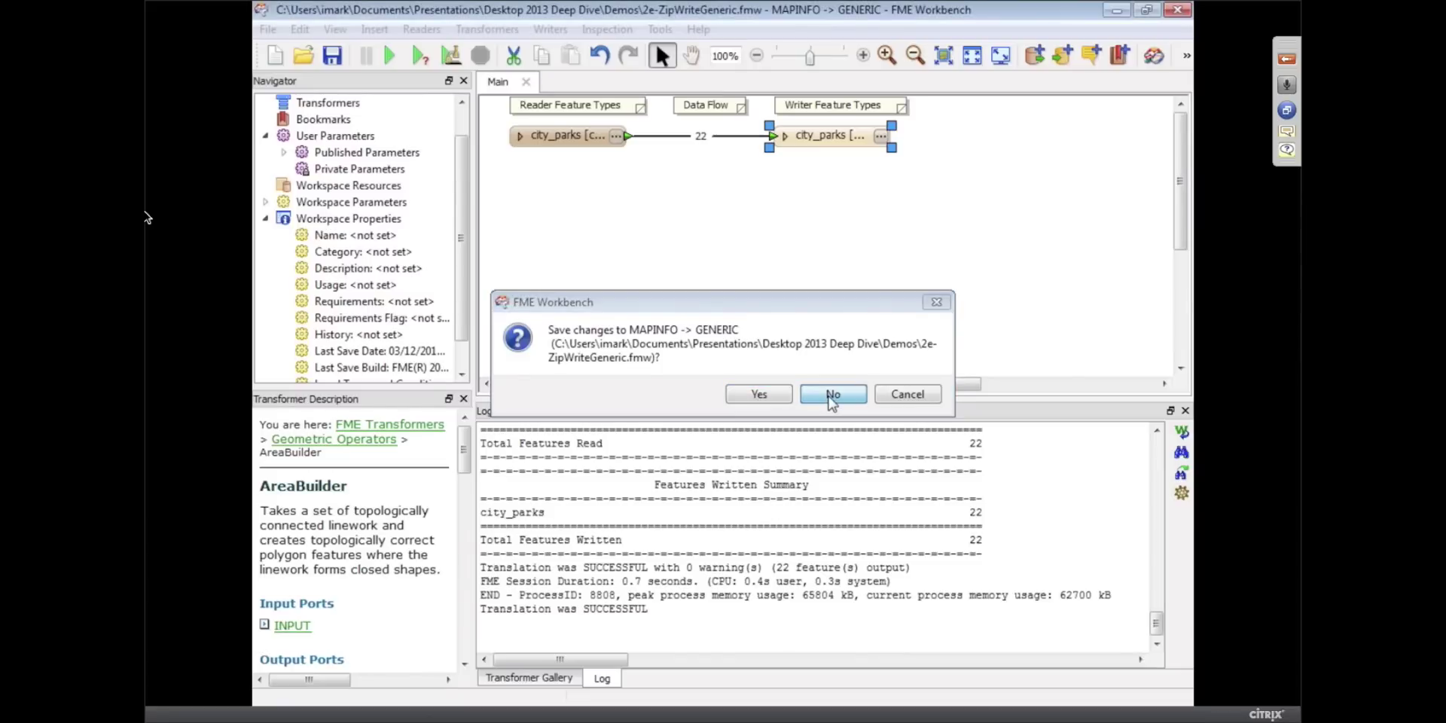
Drag the canvas/log splitter down to give the workspace canvas more room.
drag(827, 397, 836, 462)
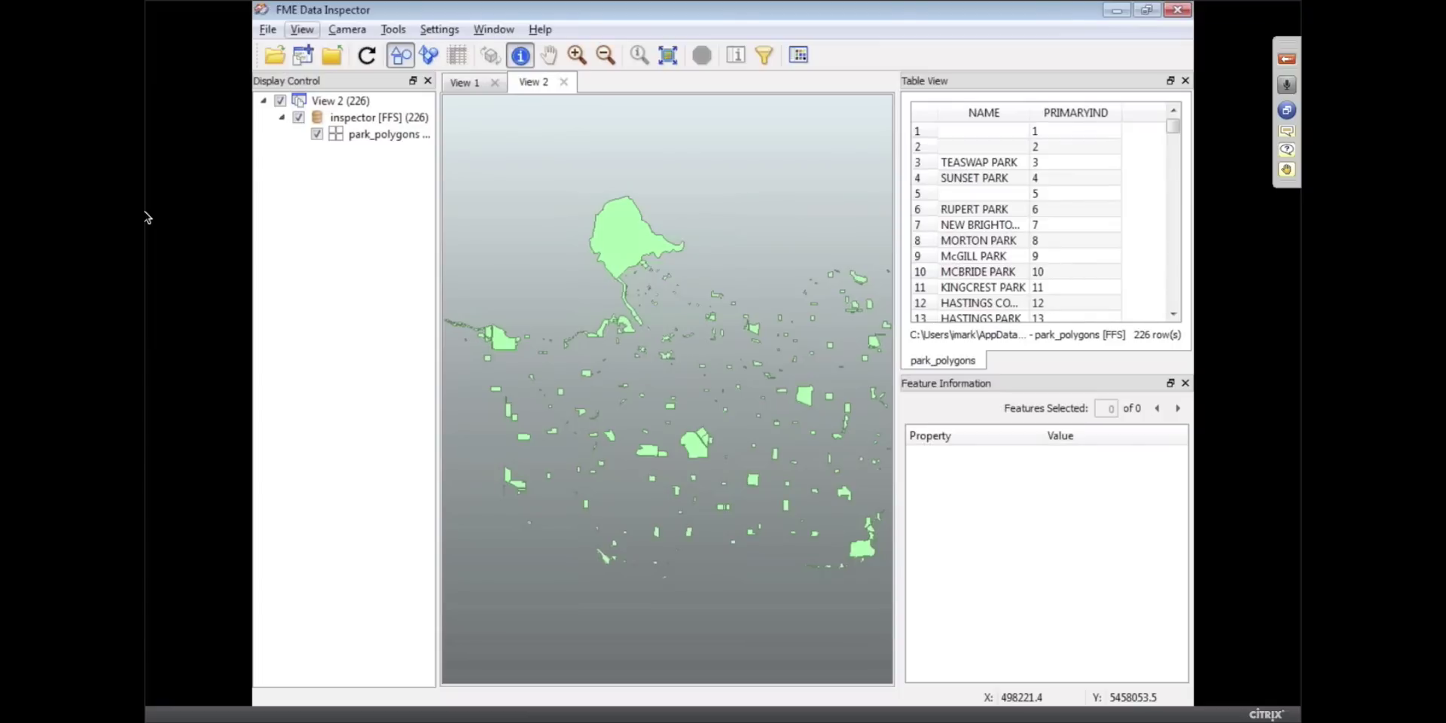
Copy the generated token from FME Token Service, then return to the Example7Complete.fmw job page.
key(alt+Tab)
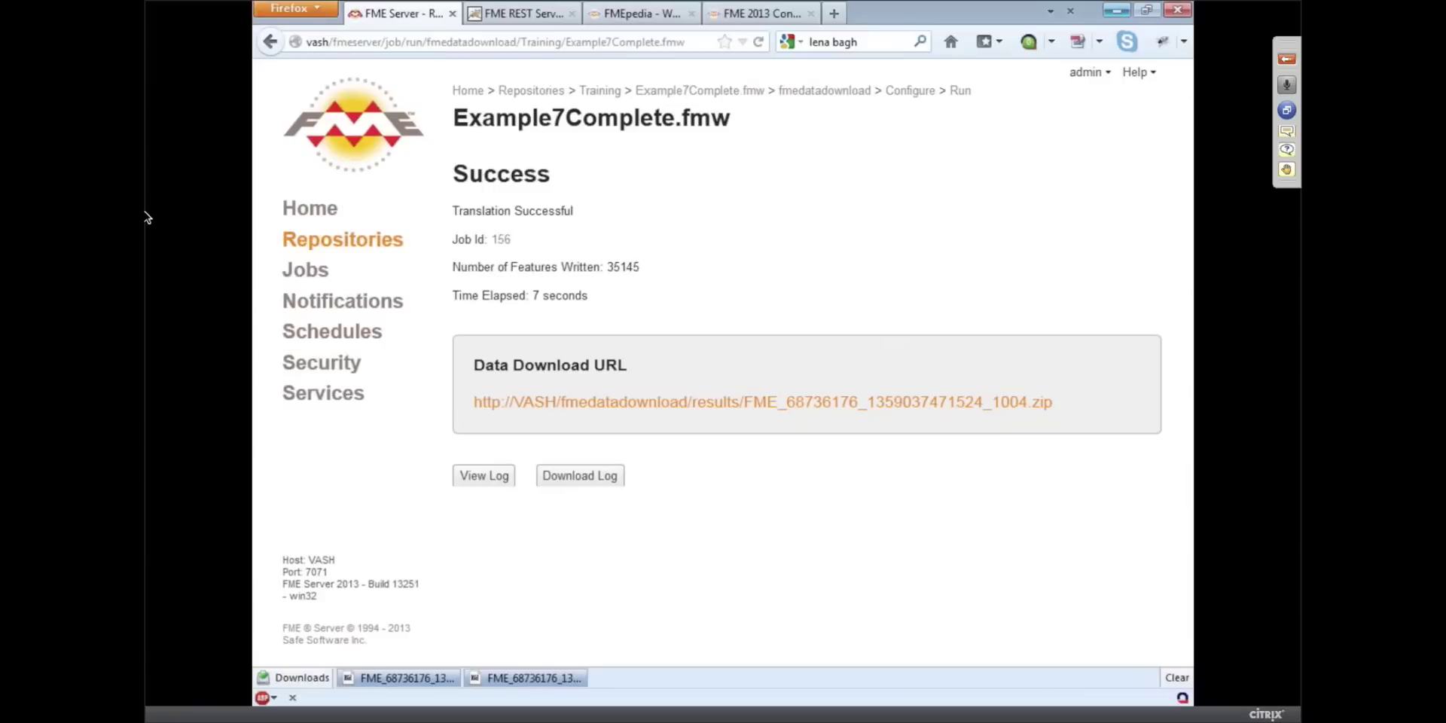
click(512, 13)
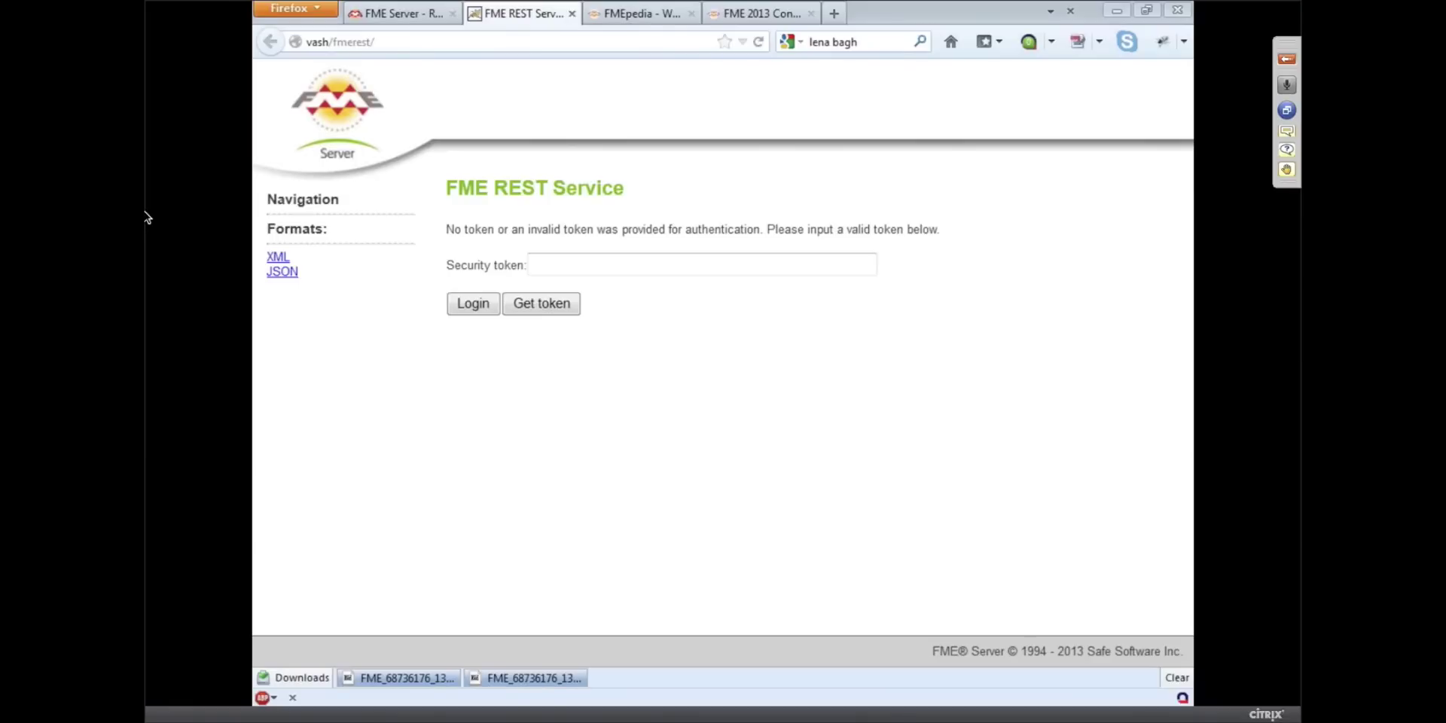
drag(1243, 106, 862, 136)
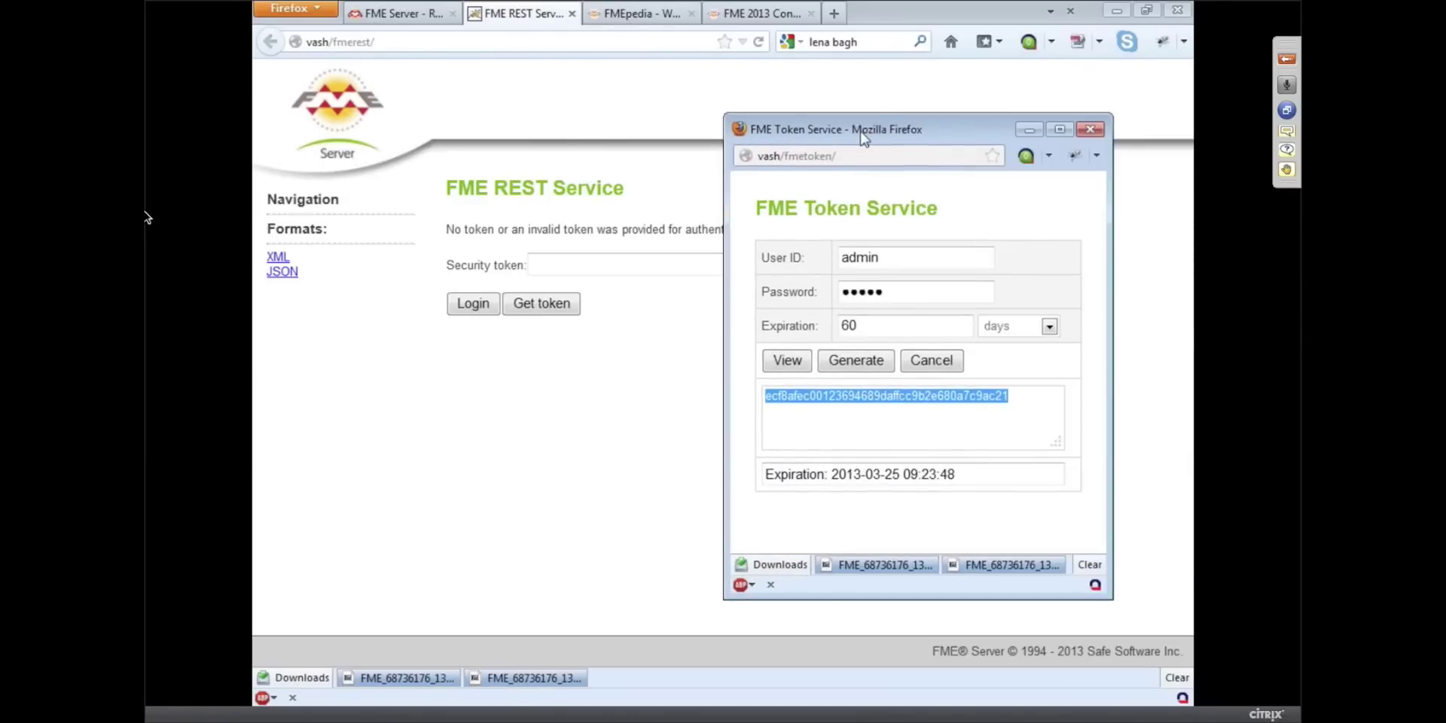
right_click(873, 403)
click(923, 460)
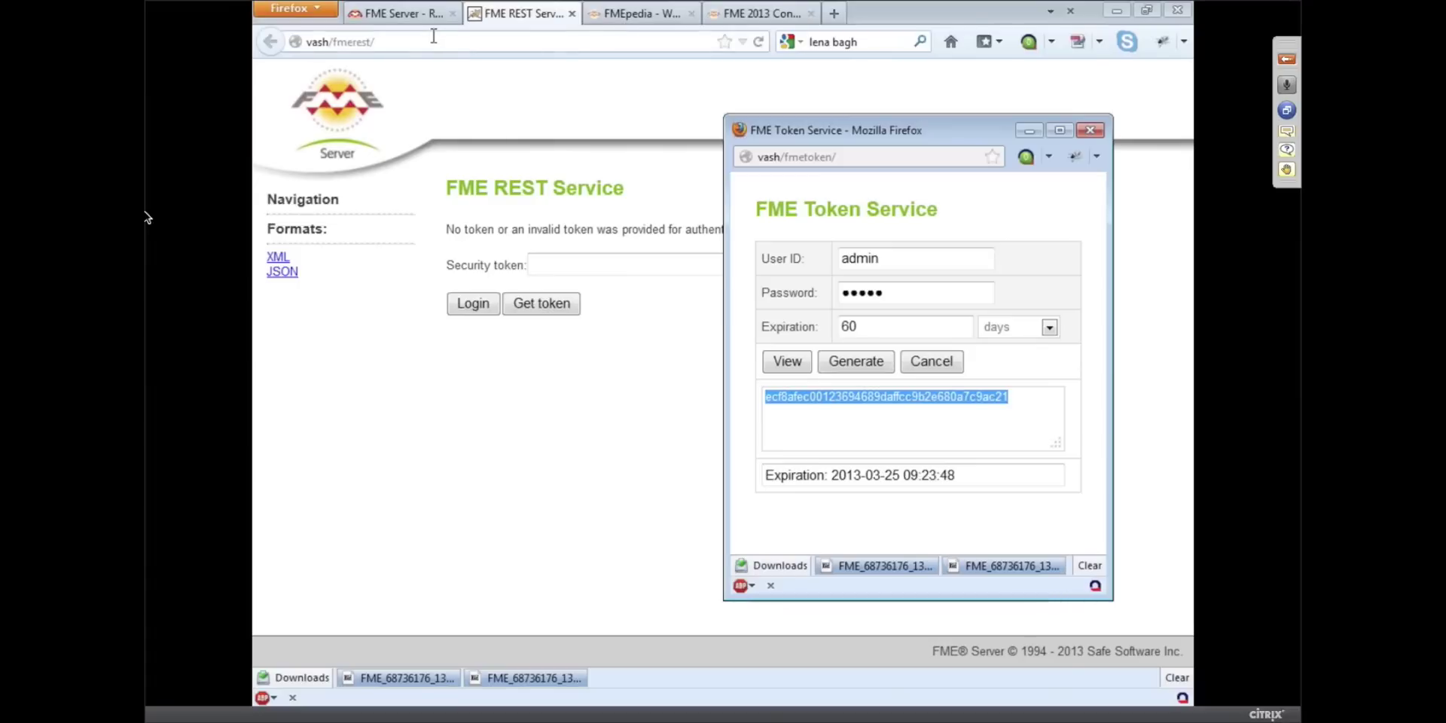
click(409, 17)
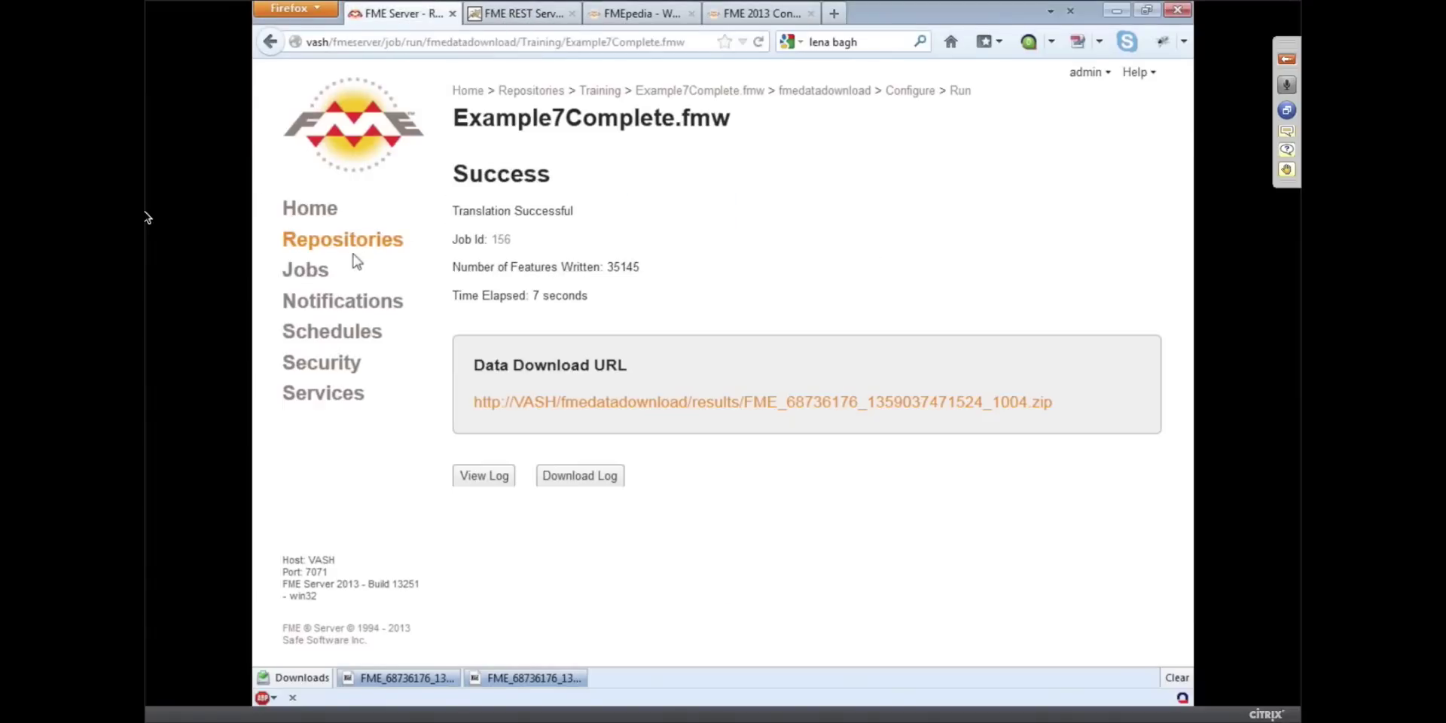
Select the Direct Url Example on Training's Example7Complete.fmw Data Download configure page, then open a new tab.
click(356, 242)
click(525, 269)
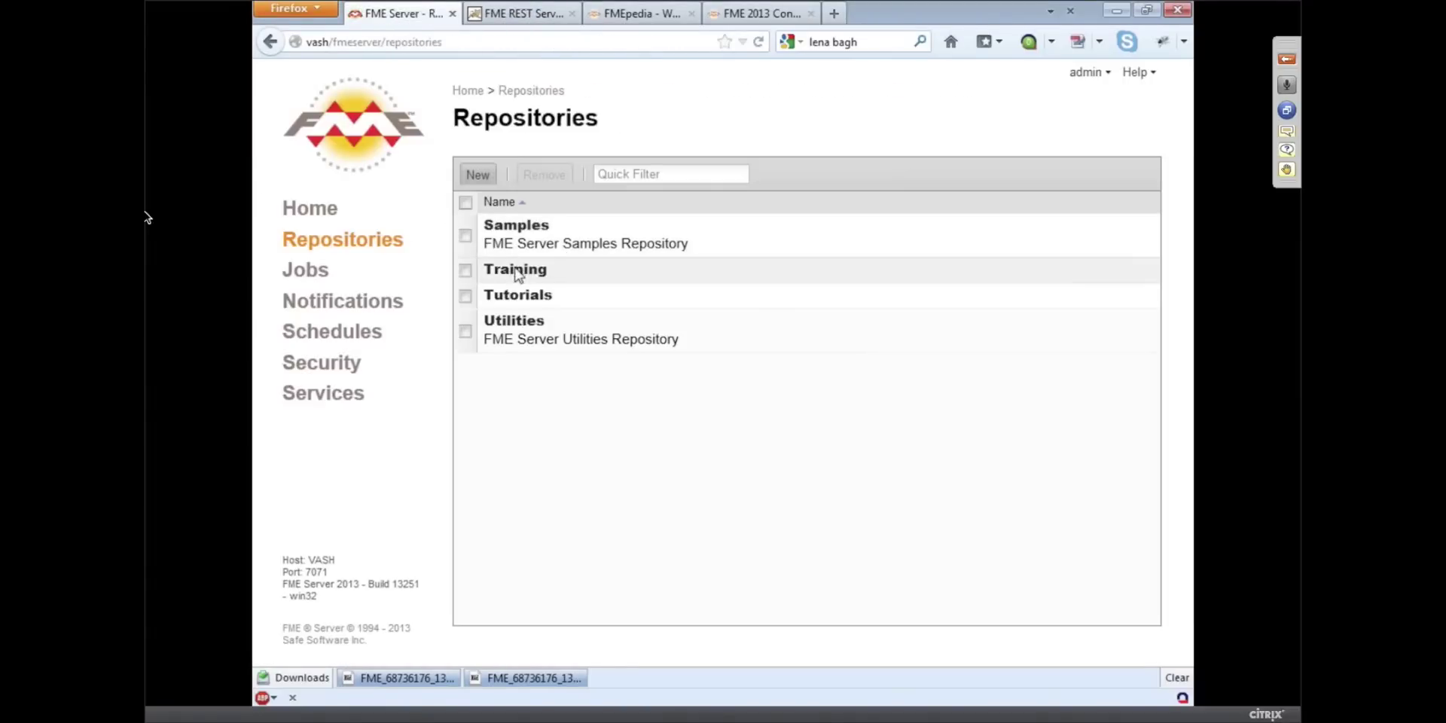
scroll(561, 490, down, 3)
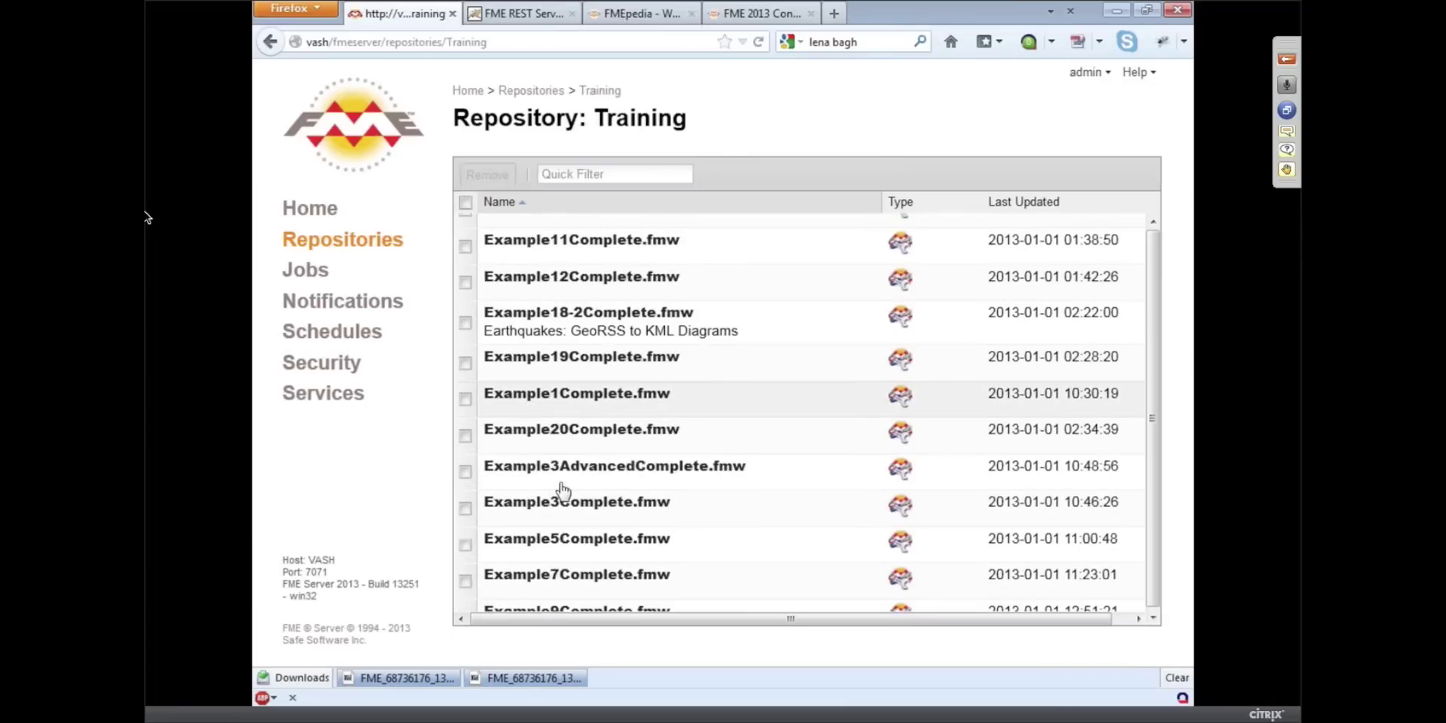
click(565, 510)
click(565, 239)
click(543, 412)
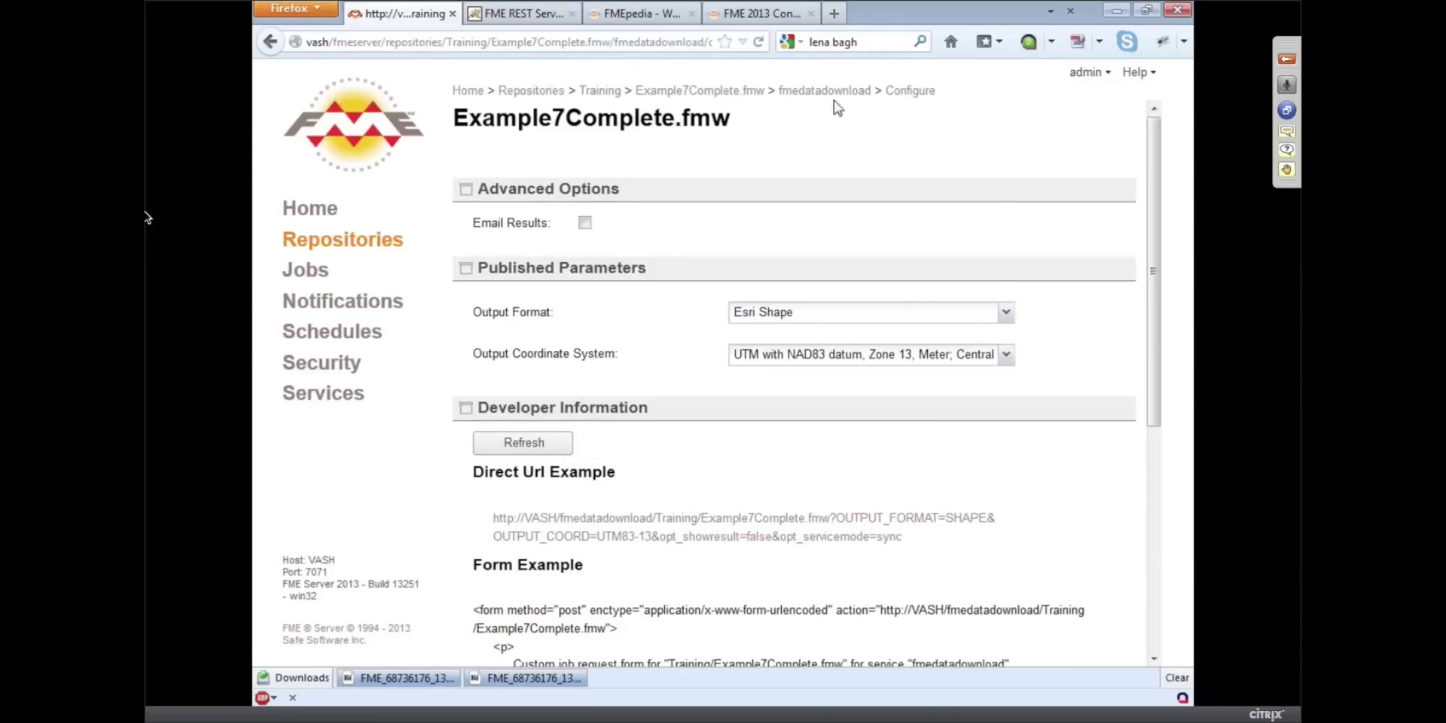
drag(907, 538, 493, 519)
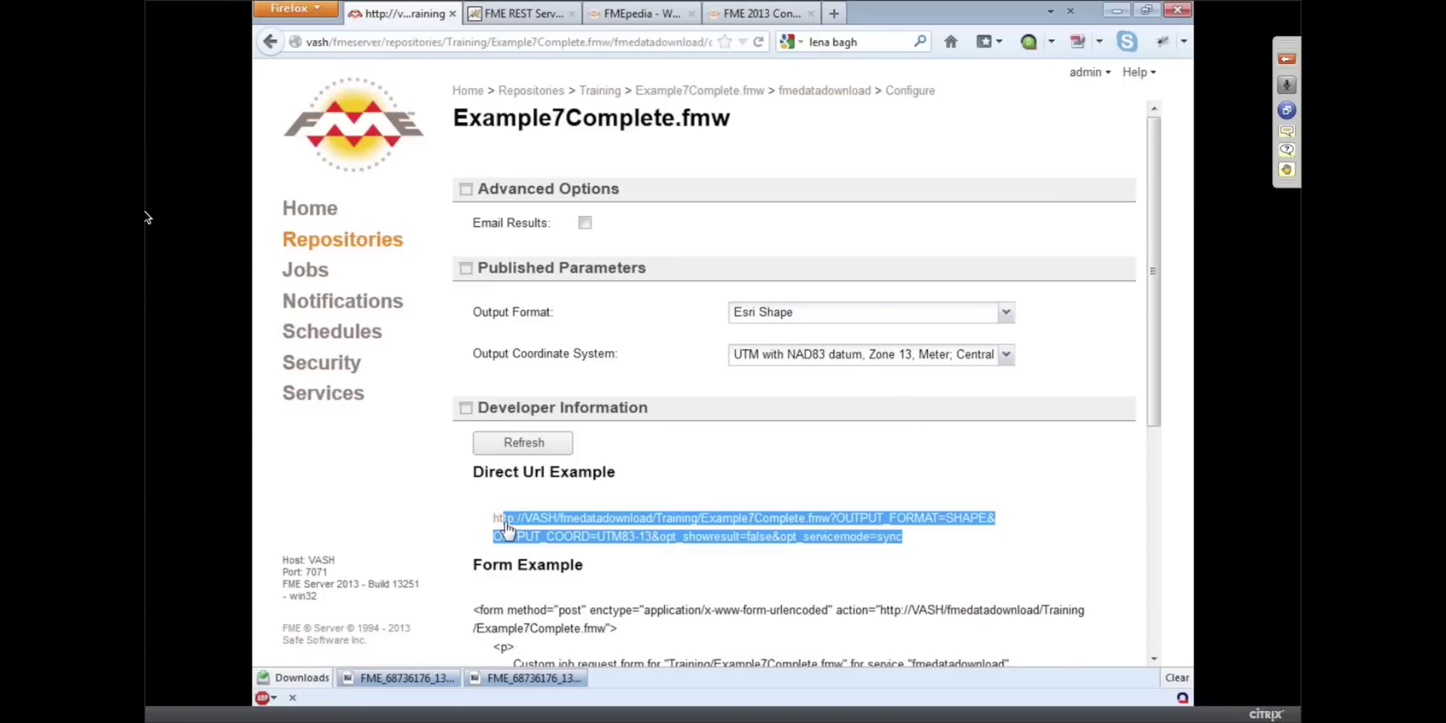
click(834, 14)
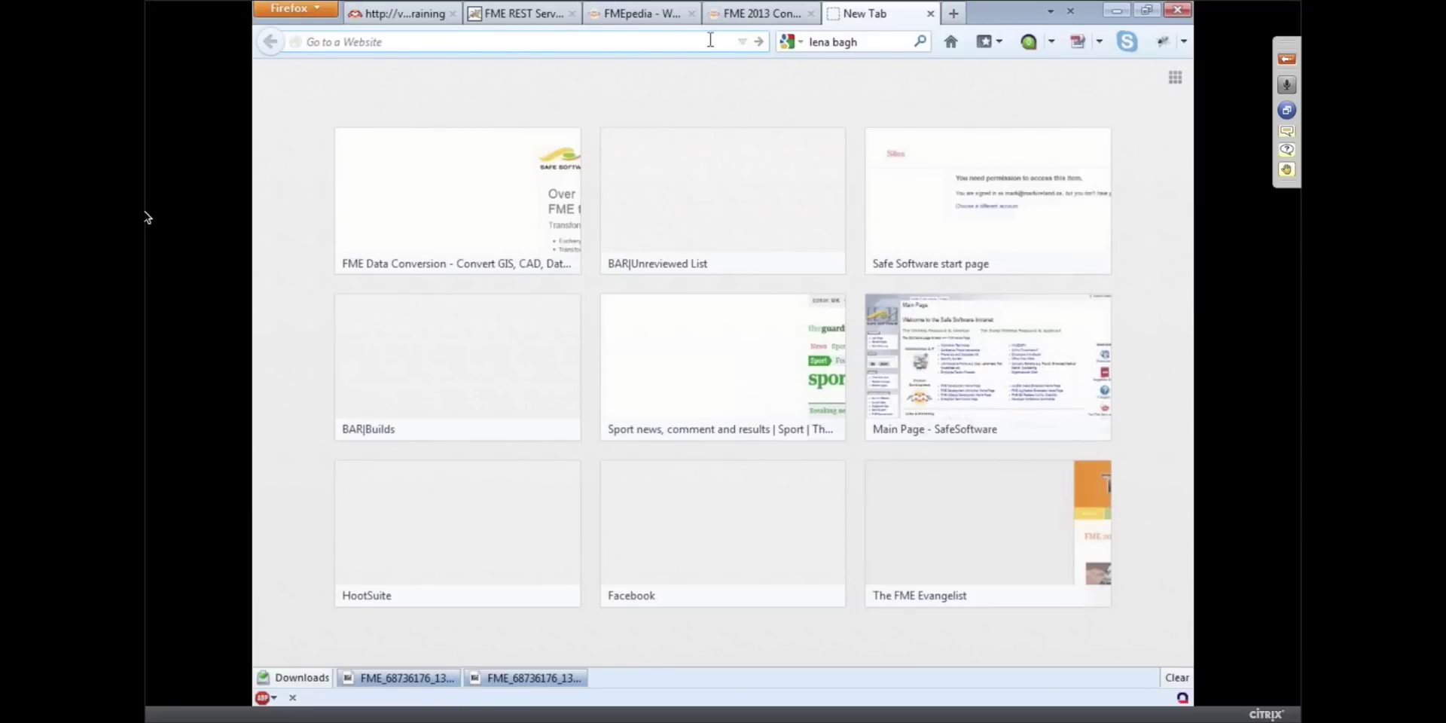
Enter the security token in the new tab's address bar, then return to the configure tab.
text(token)
key(ctrl+v)
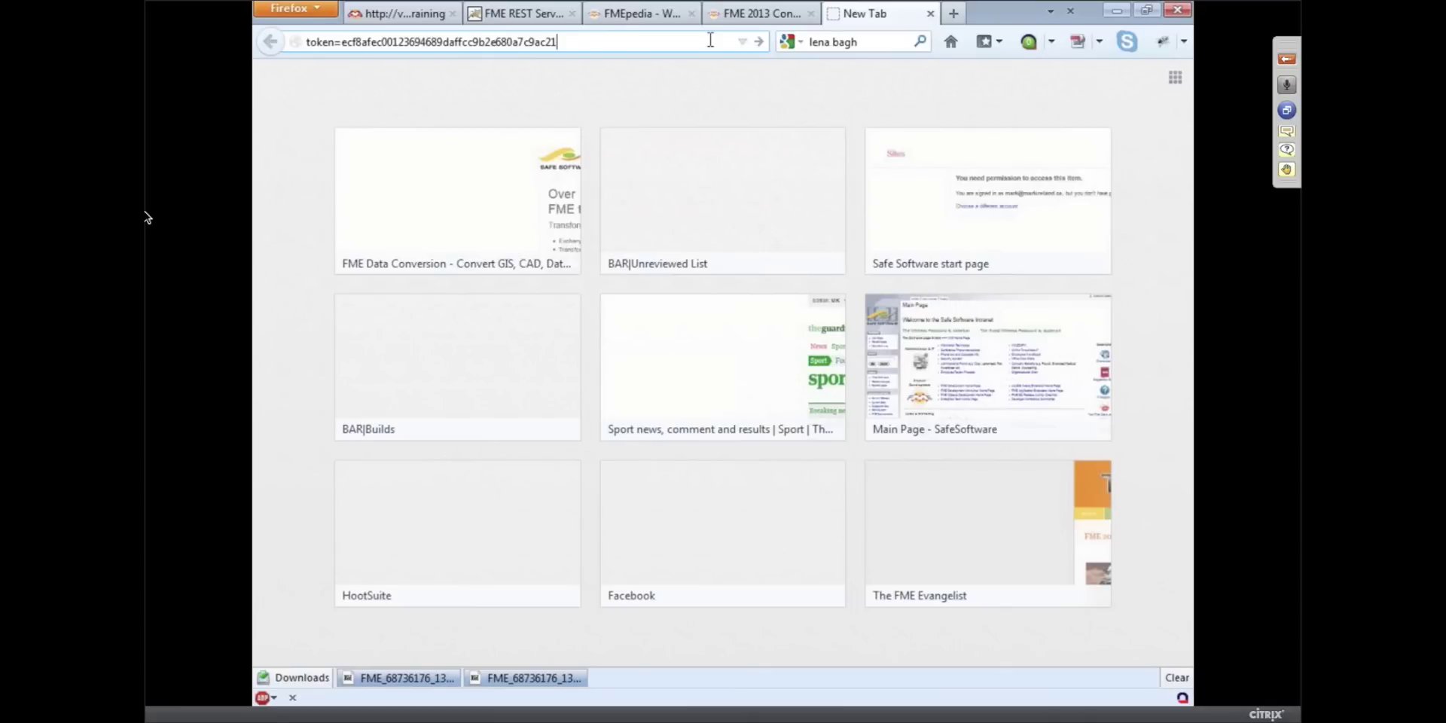
click(404, 17)
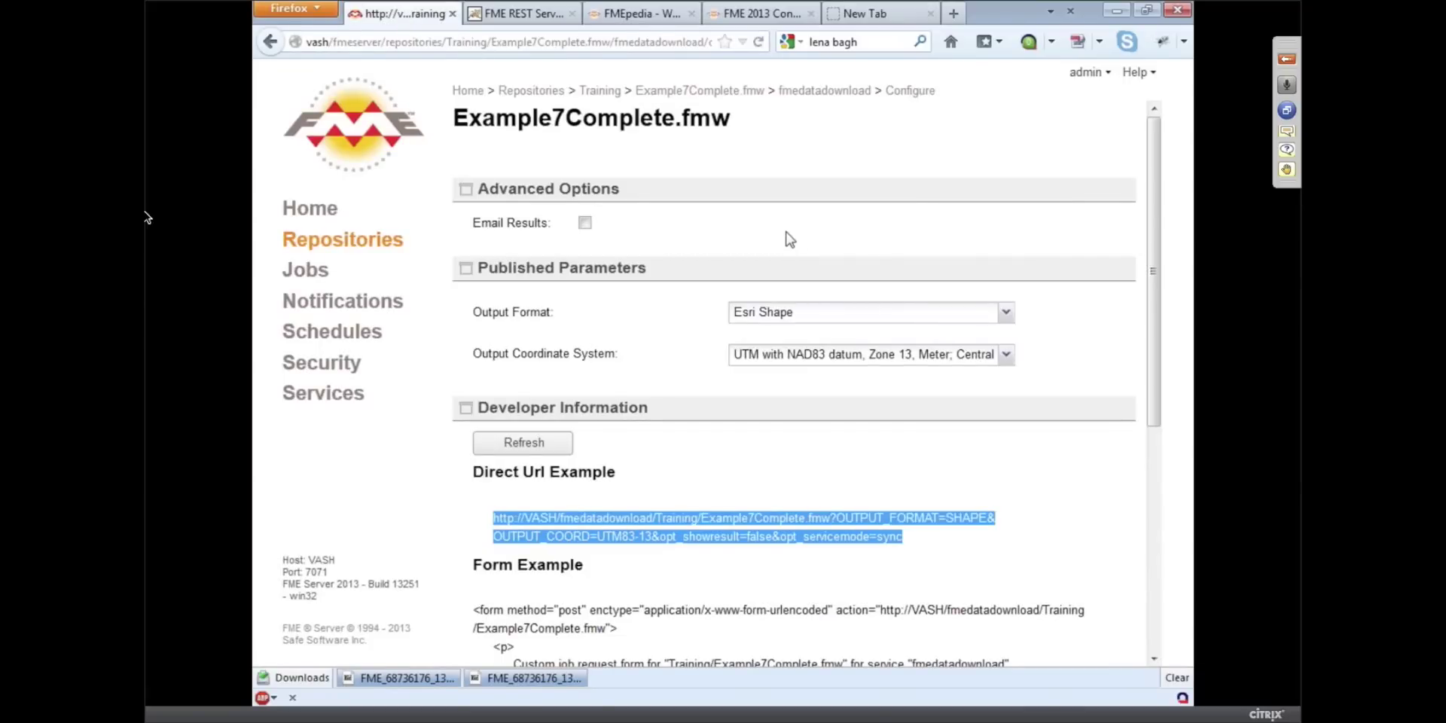
Minimize Firefox and the FME Token Service window to reveal FME Data Inspector.
click(1116, 12)
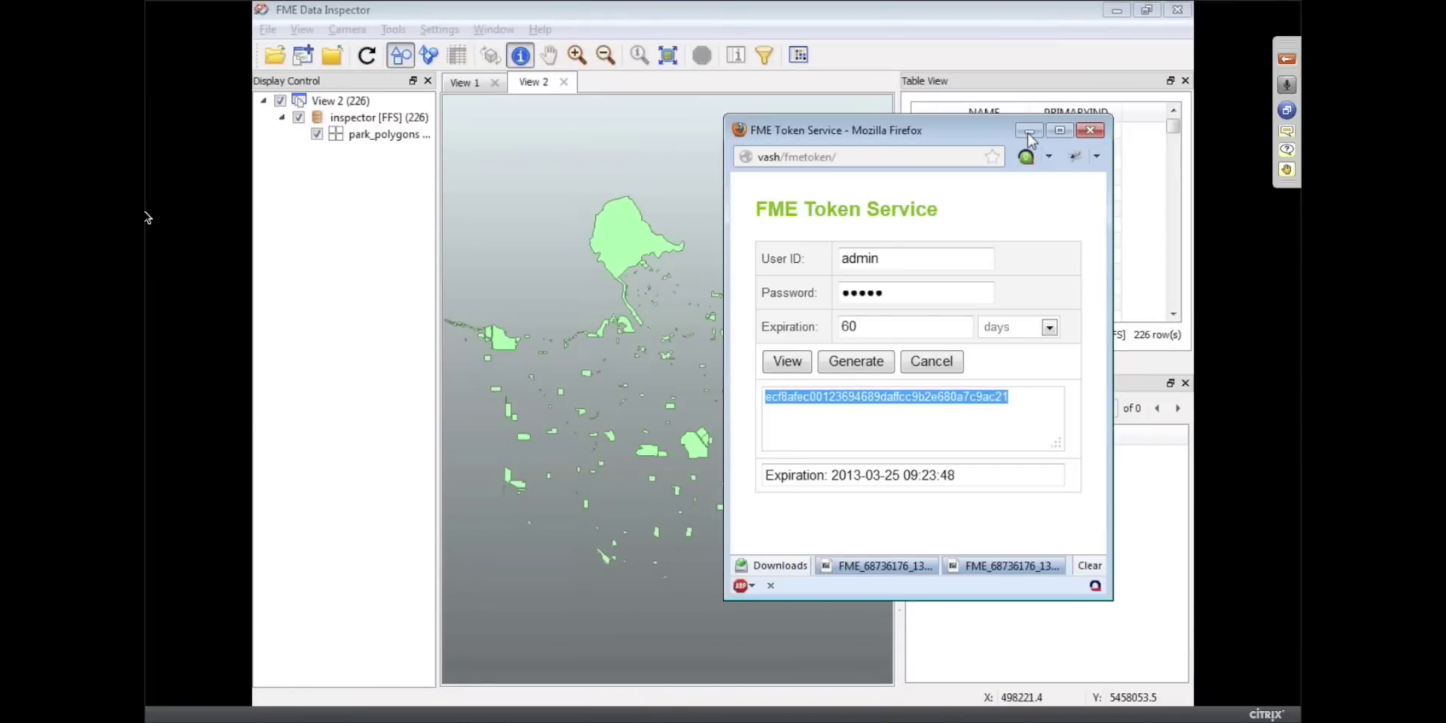
click(1028, 131)
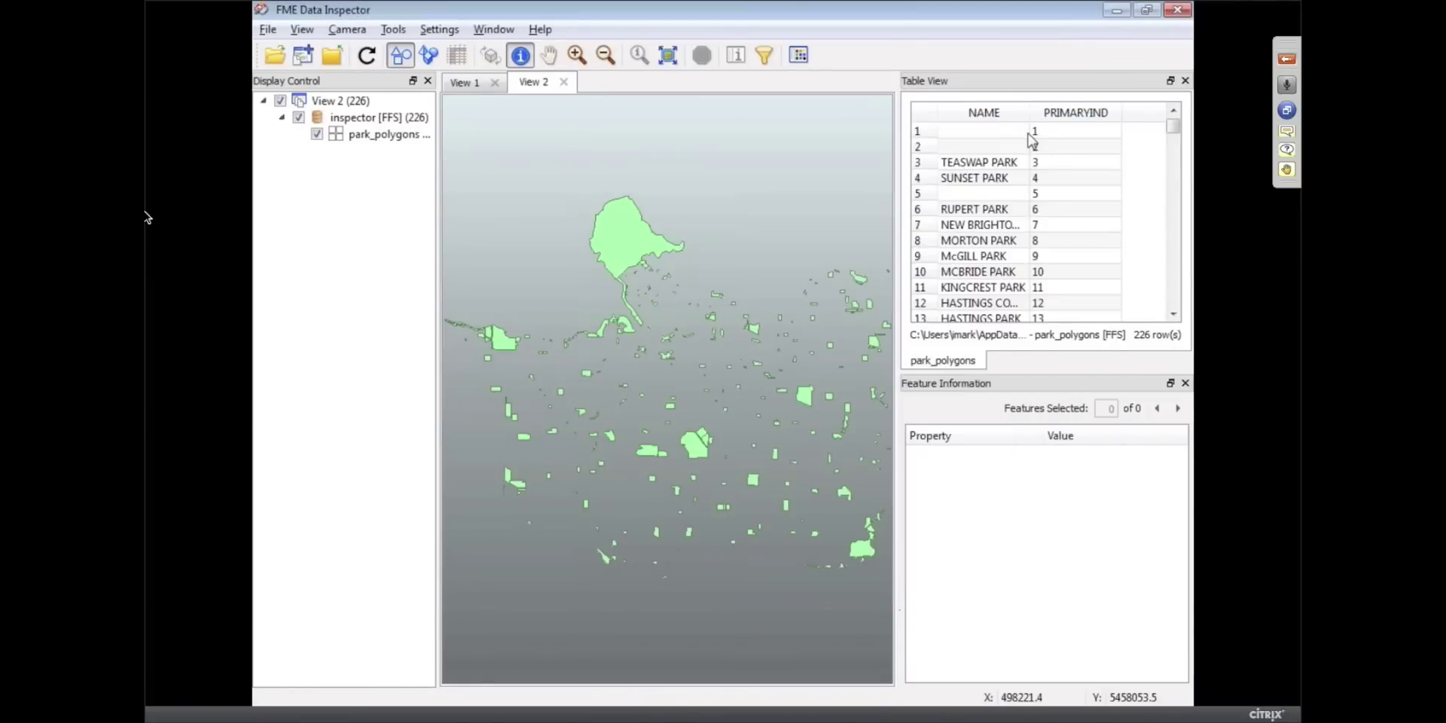
Preview green, white, black and yellow map backgrounds, then choose blue (RGB 0, 85, 255).
click(798, 56)
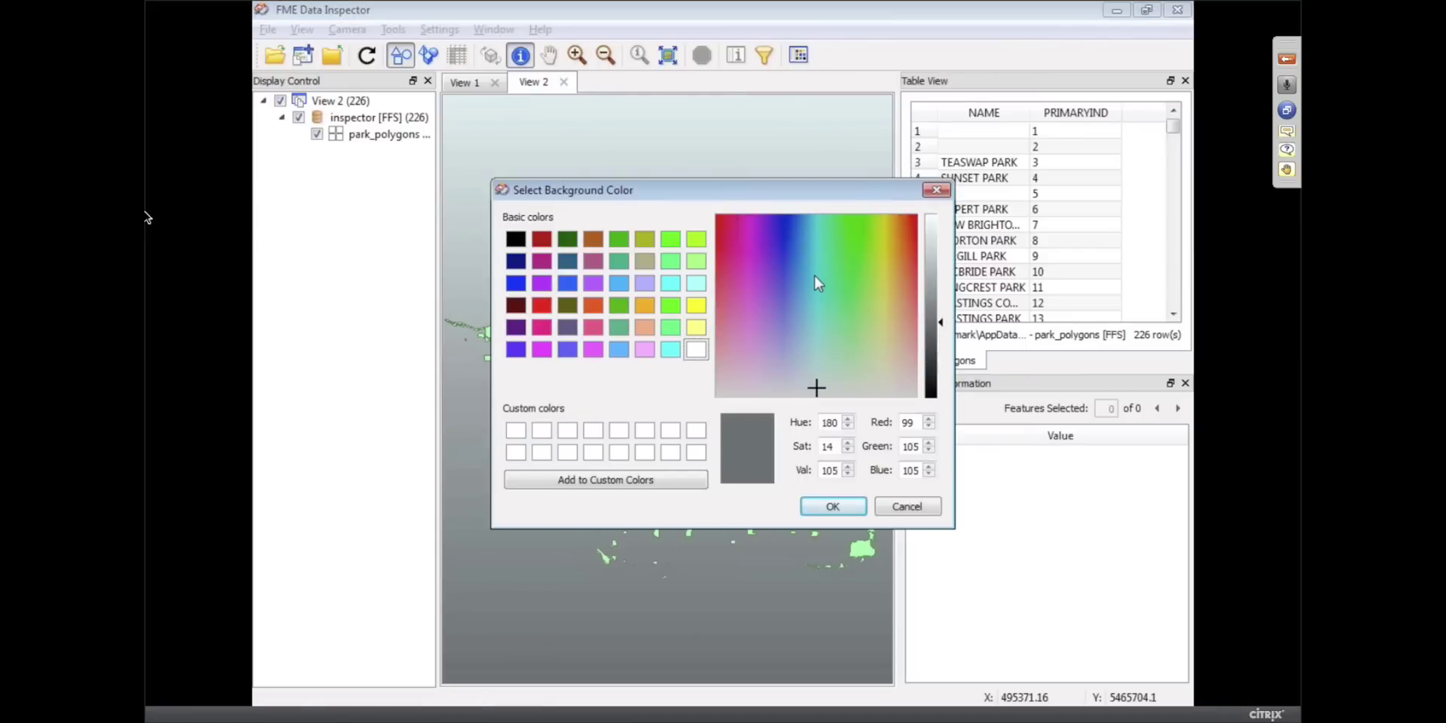
click(623, 241)
drag(722, 191, 919, 284)
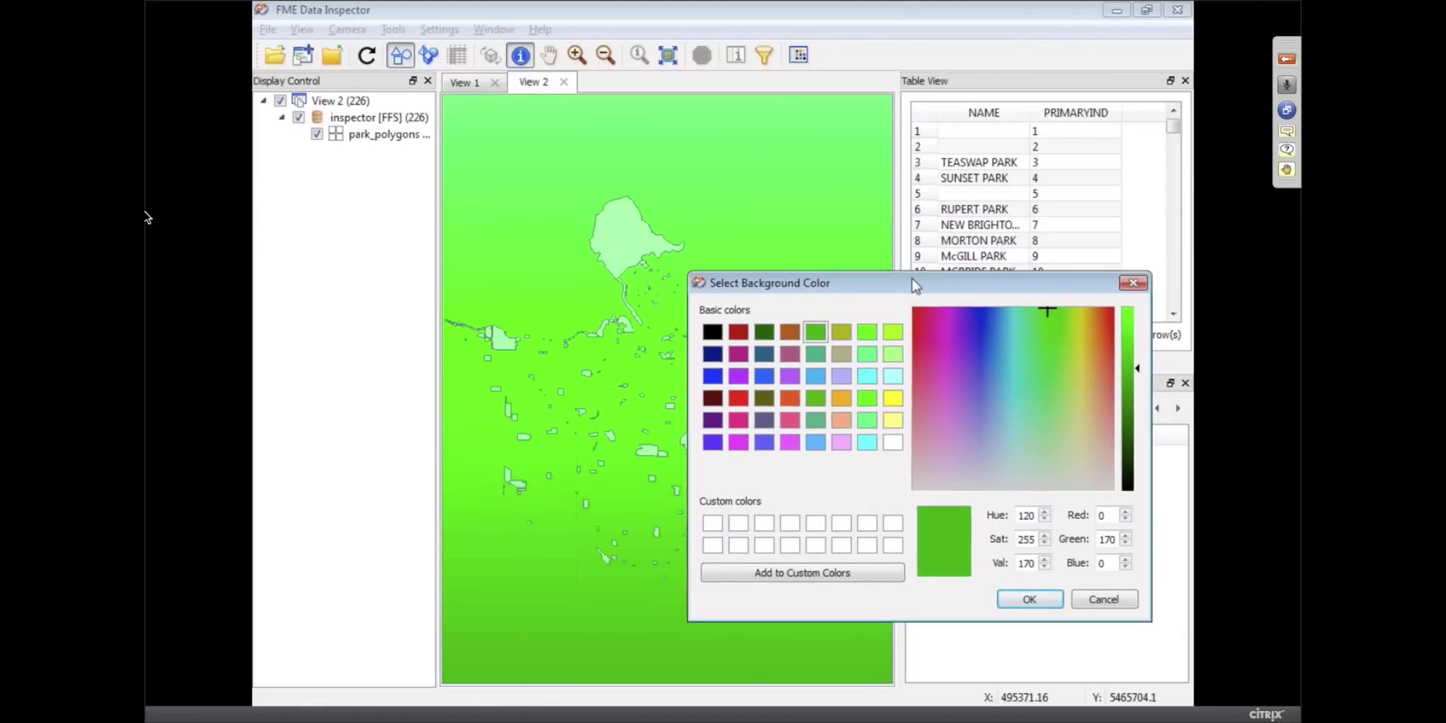
click(892, 443)
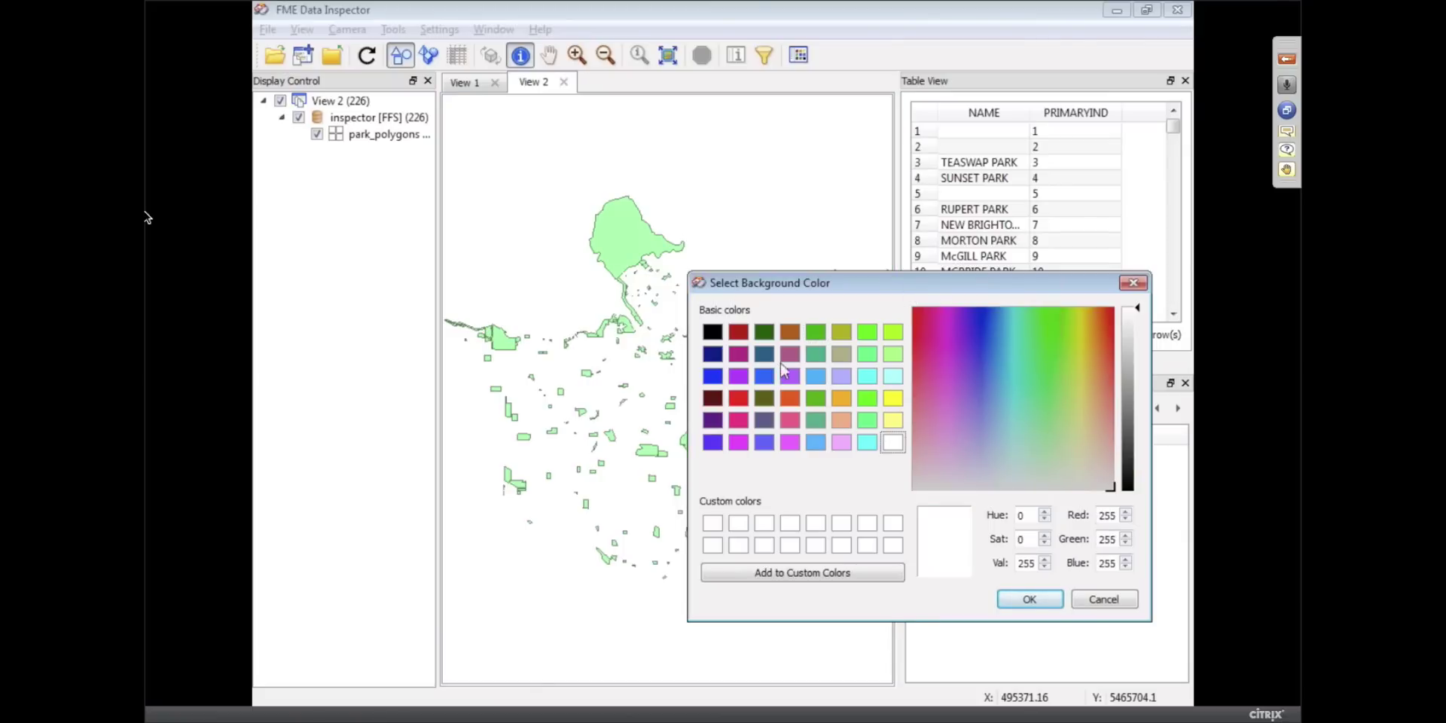
click(713, 334)
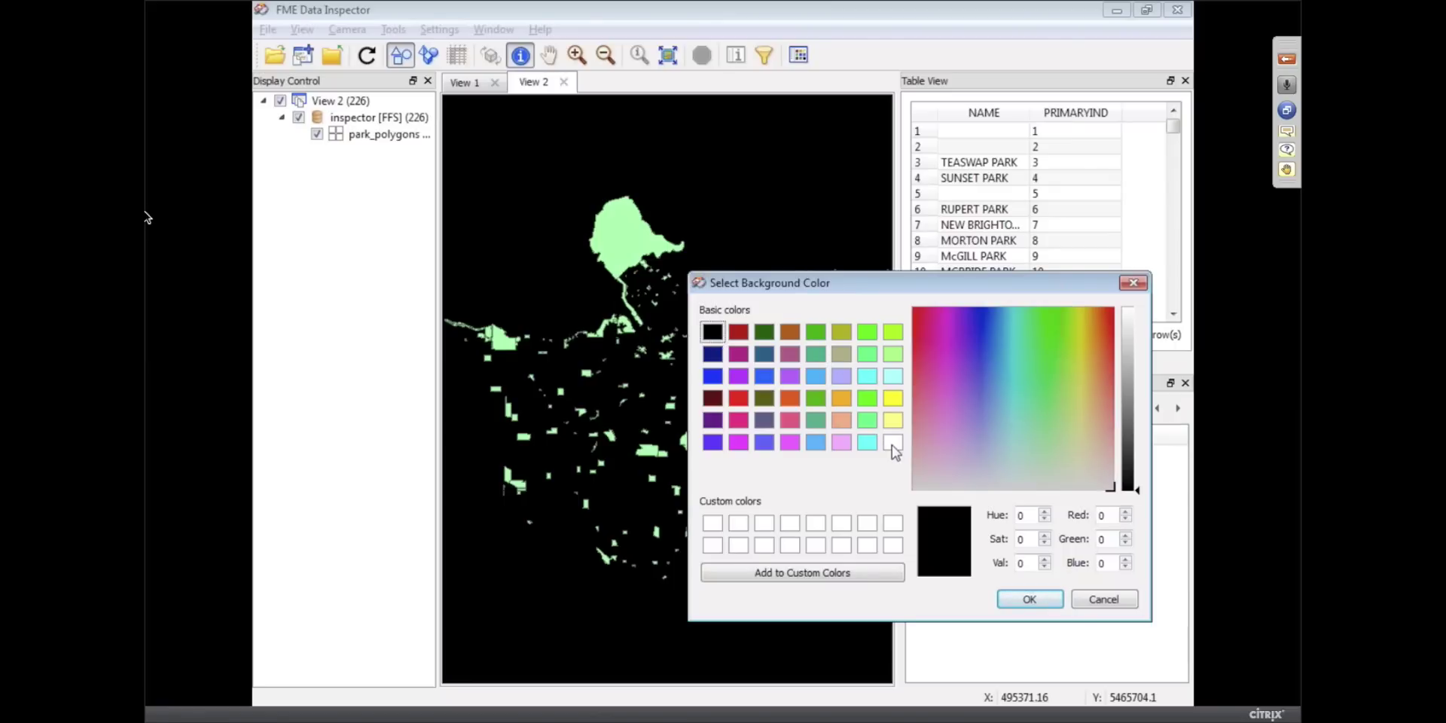
click(893, 399)
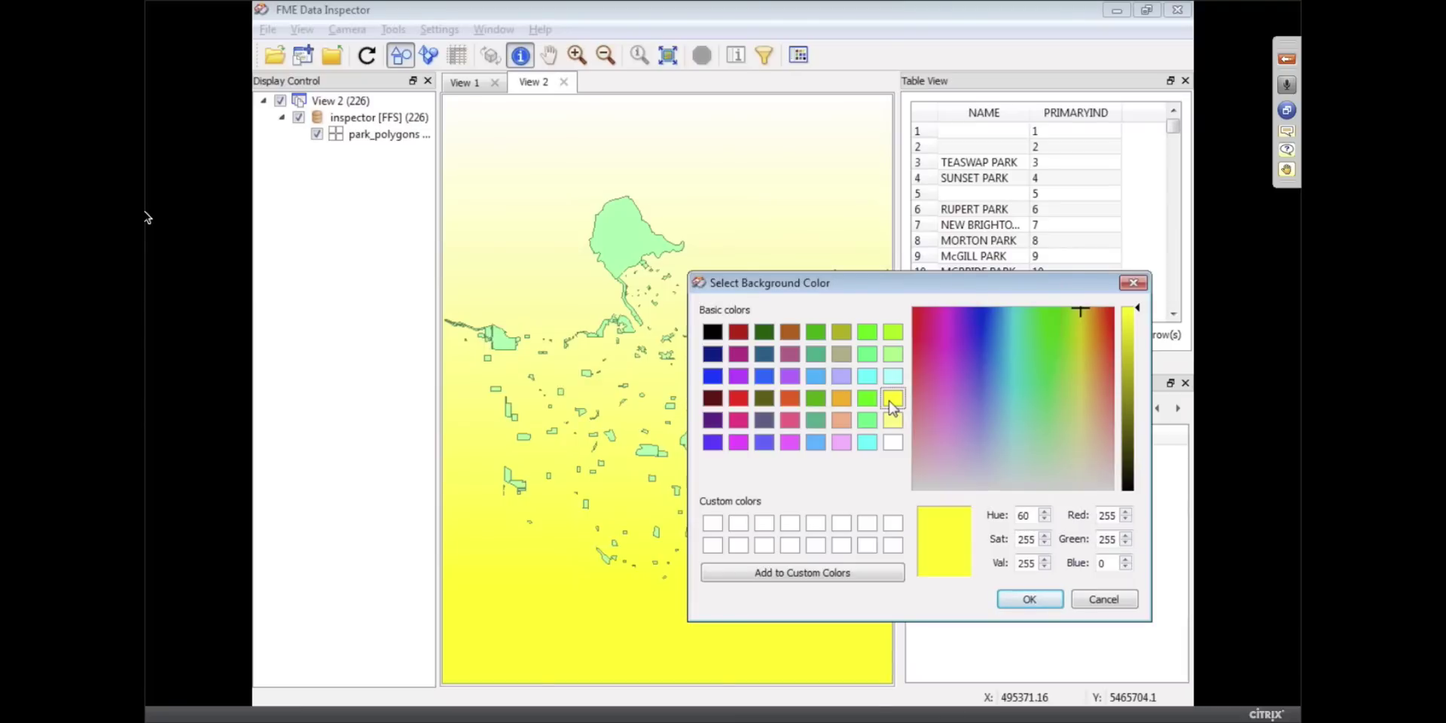
click(763, 376)
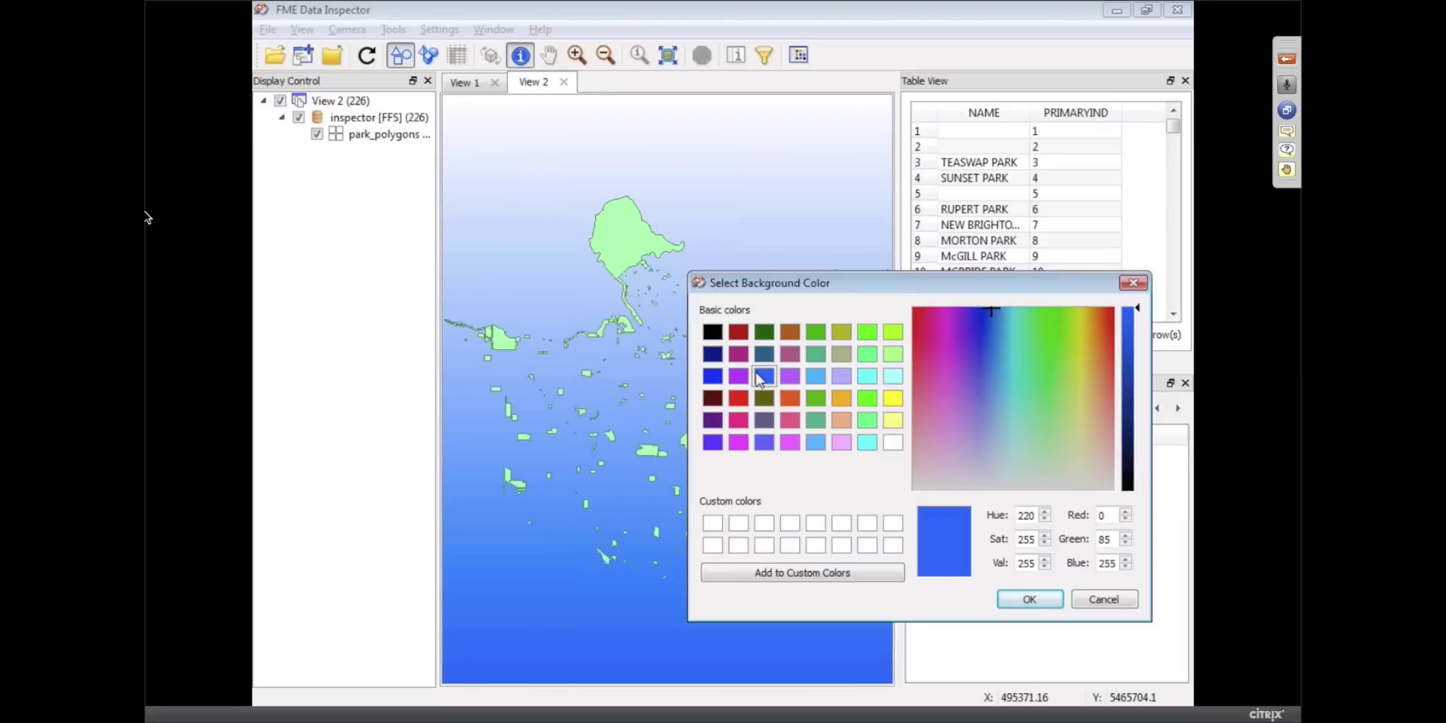